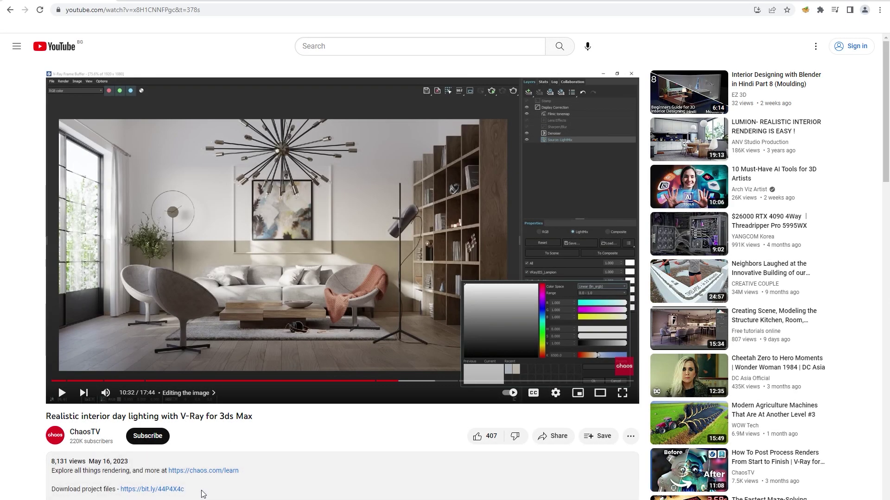
Step: Scroll through the ChaosTV video's description on YouTube
scroll(201, 482, "down", 2)
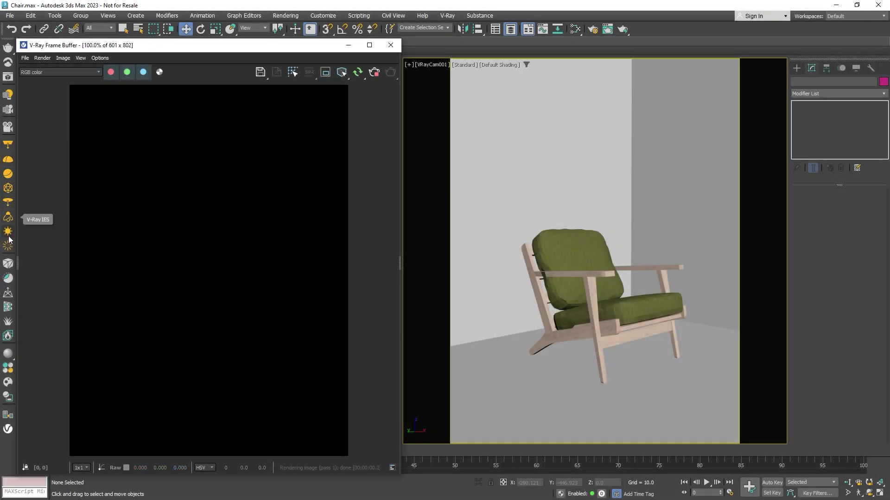
Step: Create a VRayLight plane under the chair and raise it above the chair
left_click(8, 144)
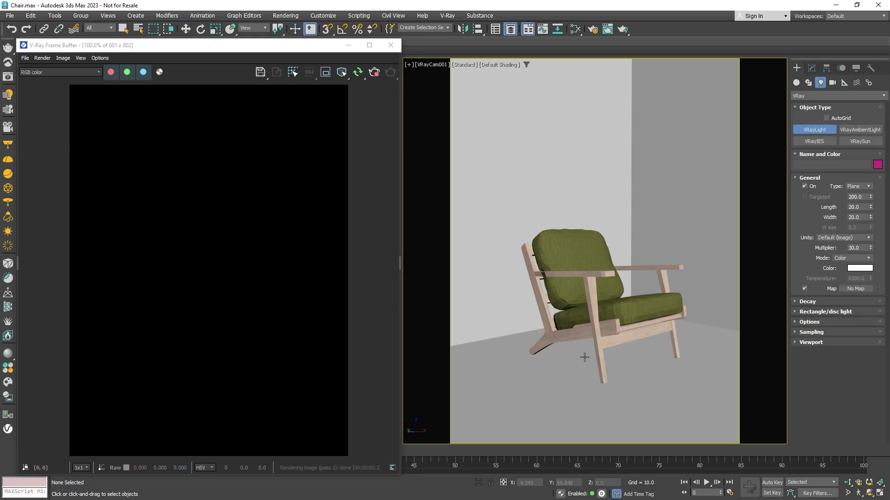
left_click_drag(586, 356, 537, 423)
key("w")
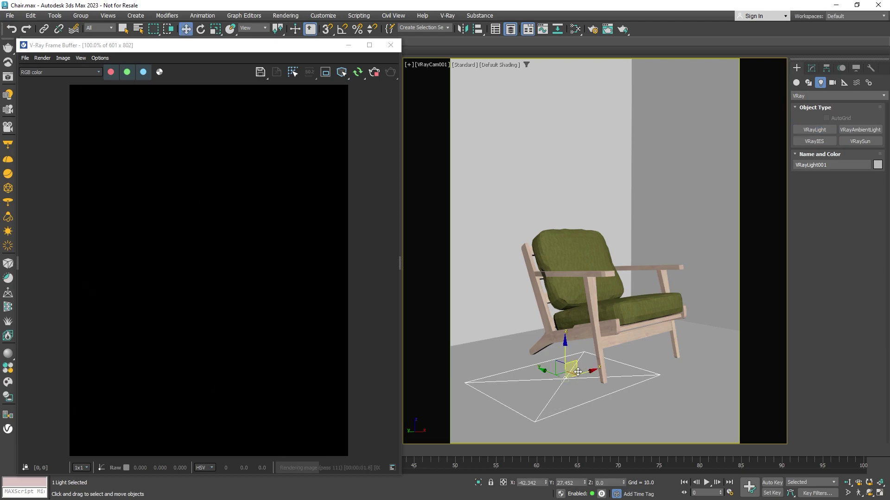
left_click_drag(577, 364, 618, 109)
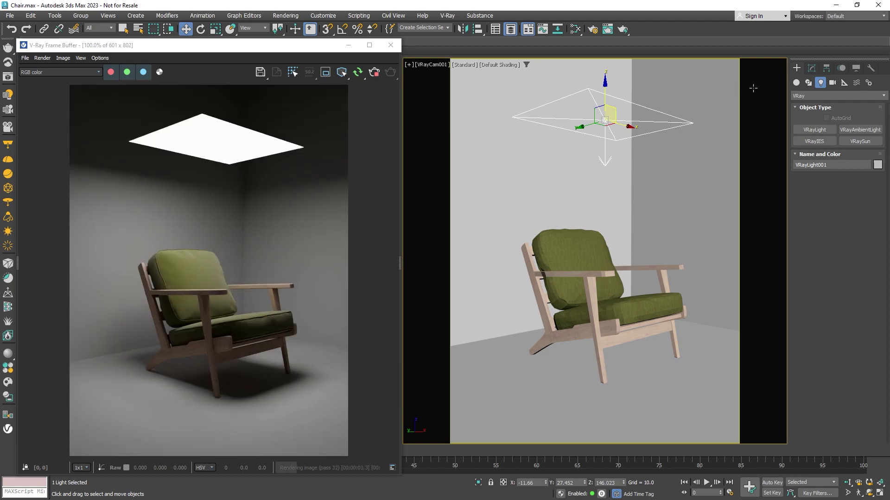
Step: Set the plane light's Length and Width to 50
left_click(812, 68)
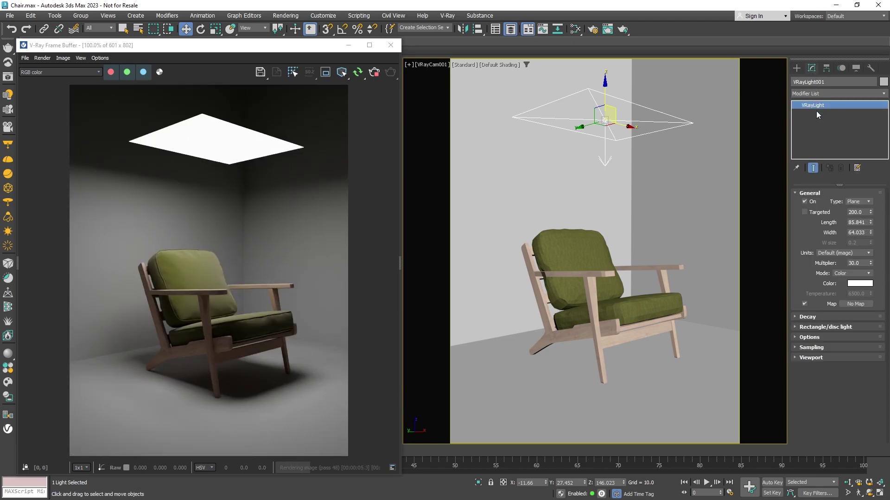
double_click(867, 223)
type("50")
key("Tab")
type("50")
key("Return")
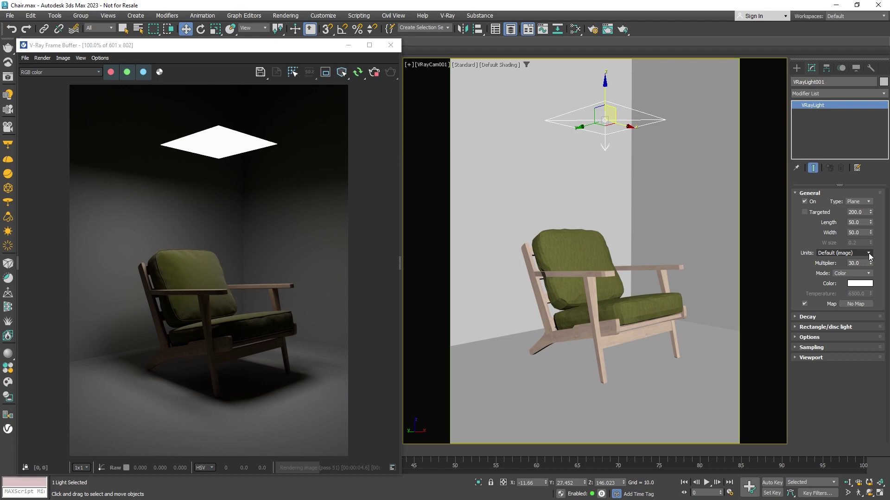
Step: Set the light's Multiplier to 100
double_click(865, 264)
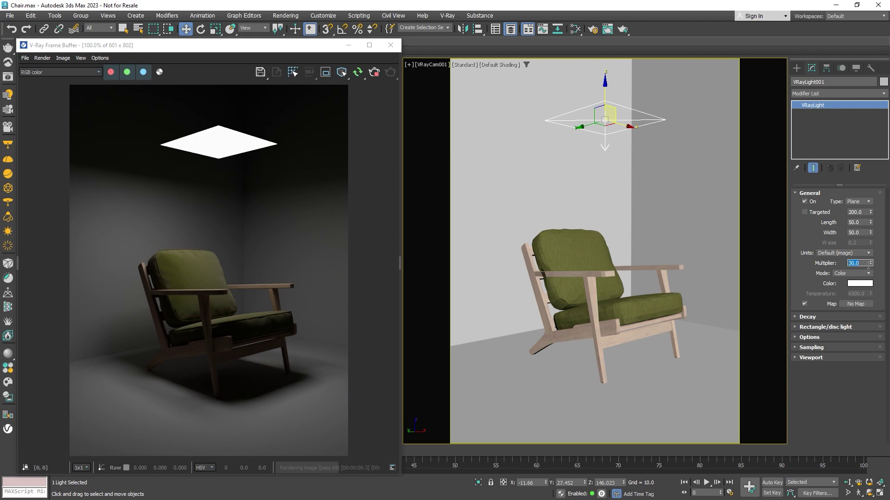
type("100")
key("Return")
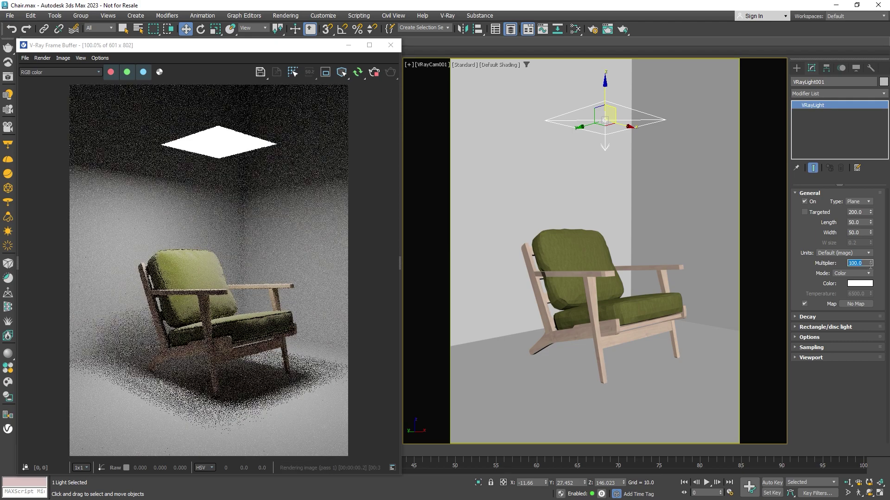
left_click(880, 265)
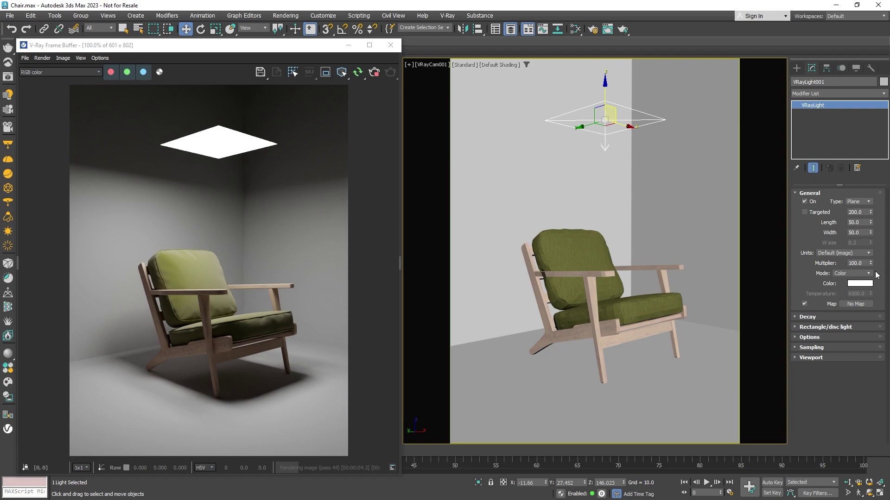
Step: Try pink and light blue light colours, accepting the light blue
left_click(864, 284)
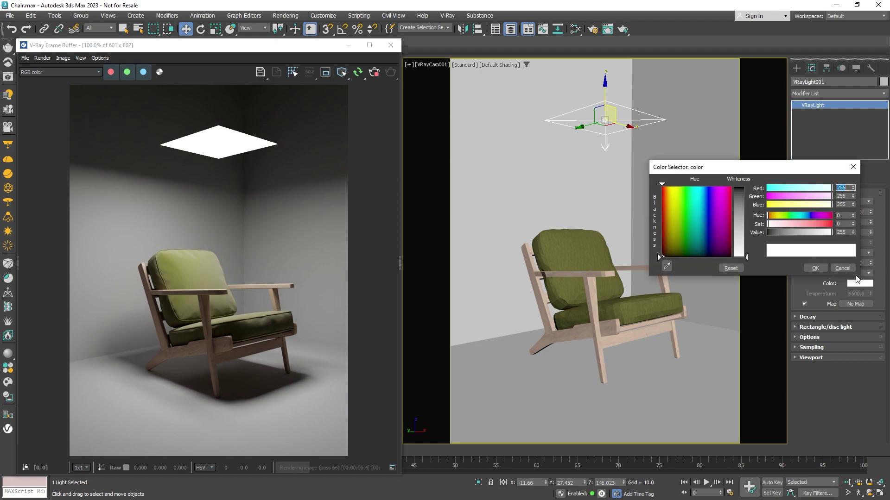
left_click(783, 224)
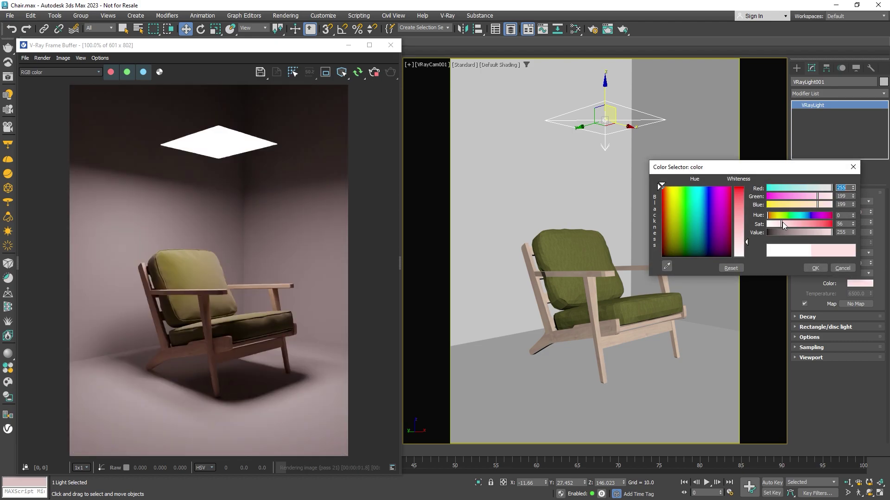
left_click(802, 216)
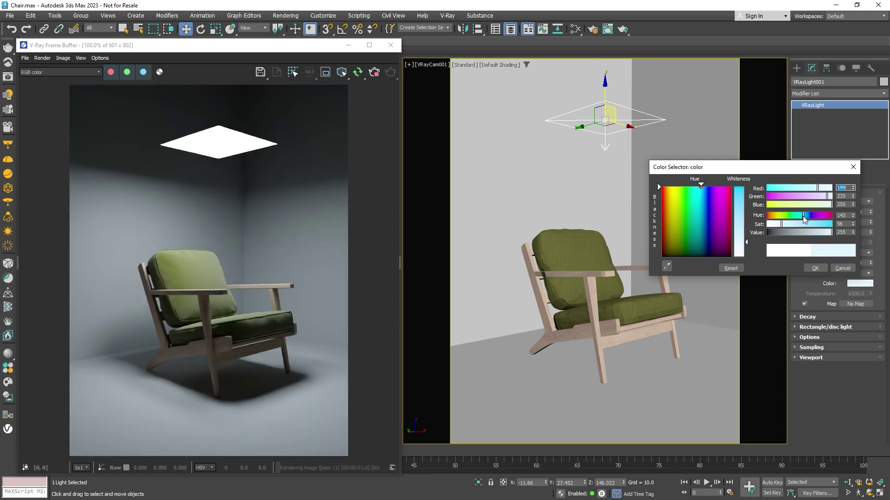
left_click(817, 269)
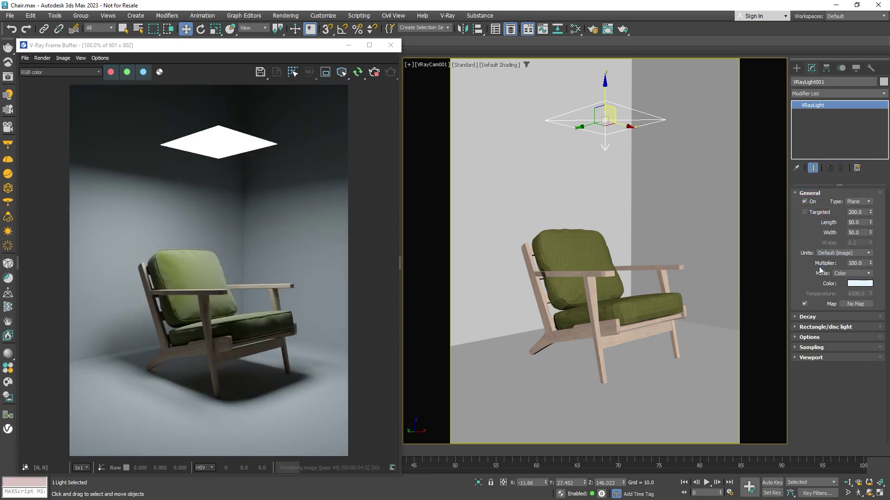
Step: Switch the light's colour mode to Temperature at 5000 K
left_click(854, 274)
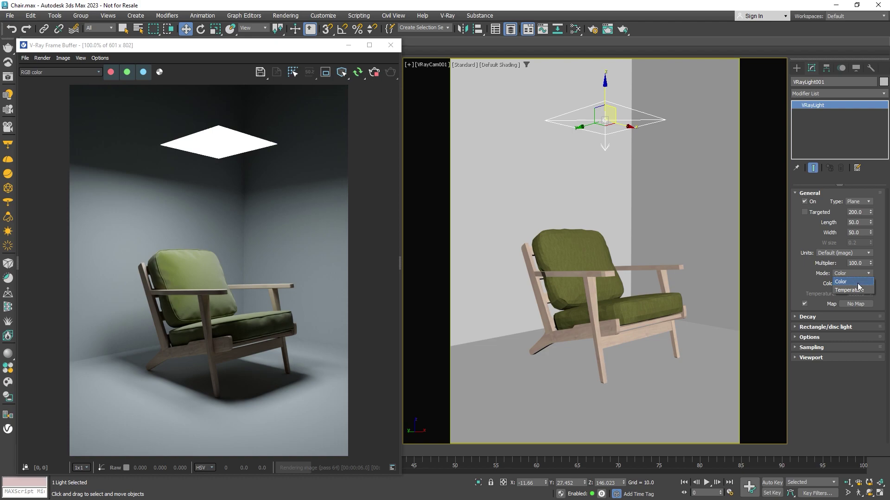
left_click(859, 290)
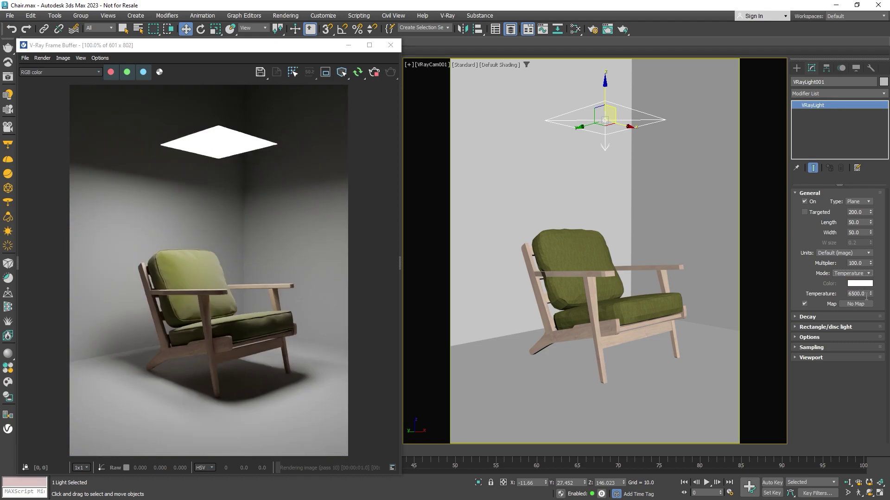
double_click(865, 295)
type("5000")
key("Return")
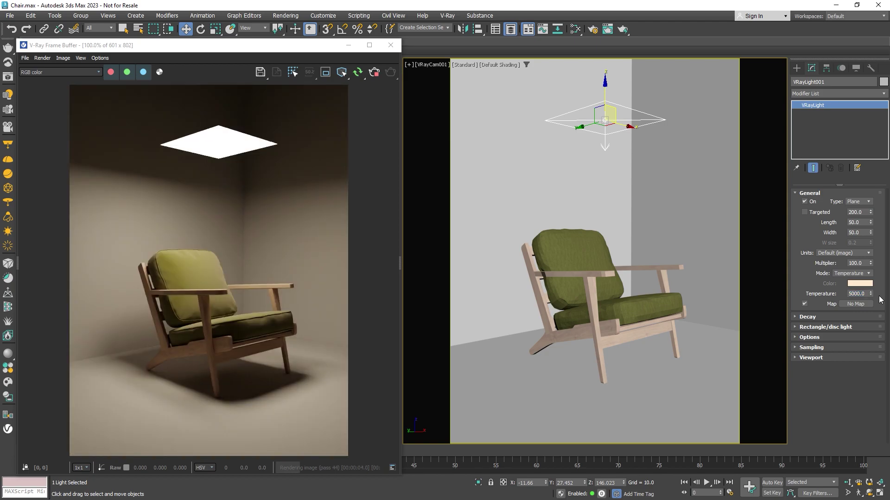
Step: Preview the light spread only when selected and set Directional to 0.1, after trying 0.8
left_click(860, 327)
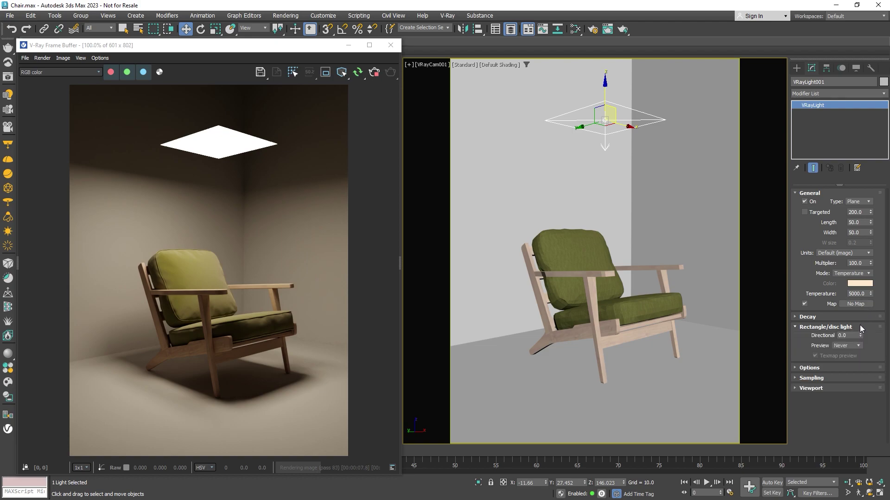
left_click(858, 346)
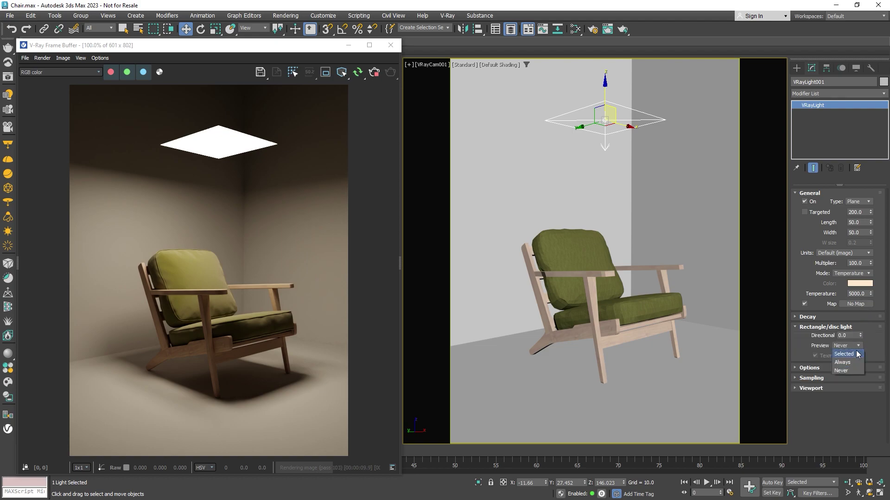
left_click(853, 353)
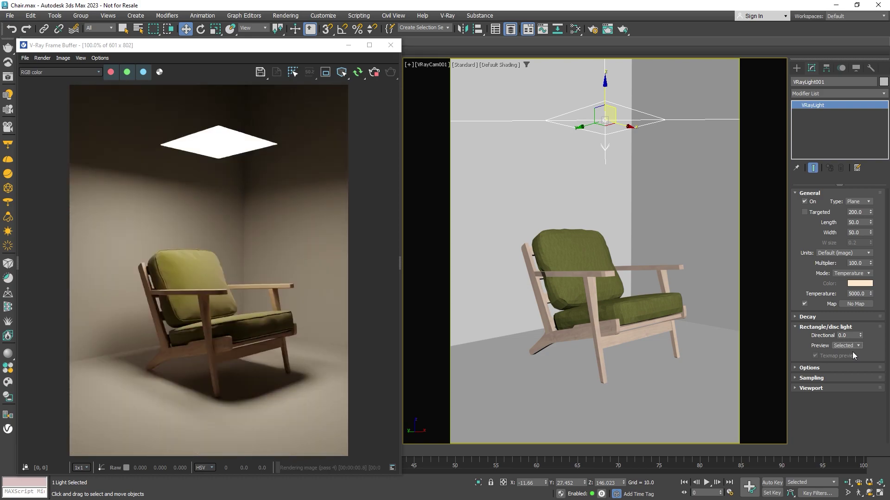
left_click(855, 335)
type("0.8")
key("Return")
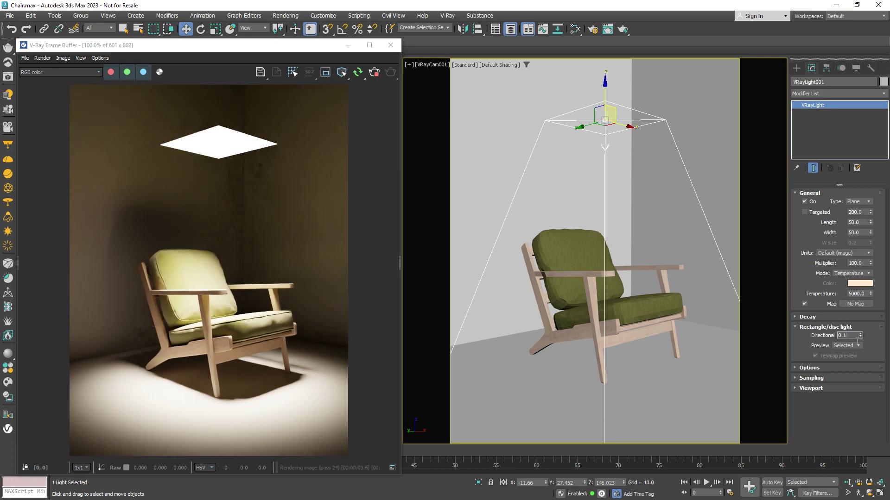
type("0.1")
key("Return")
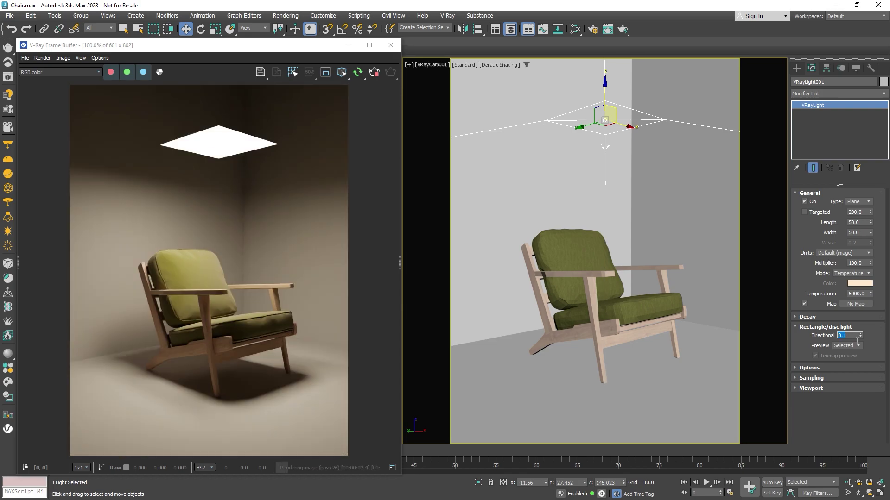
Step: Tick Invisible in Options so the light panel is hidden from the render
left_click(840, 366)
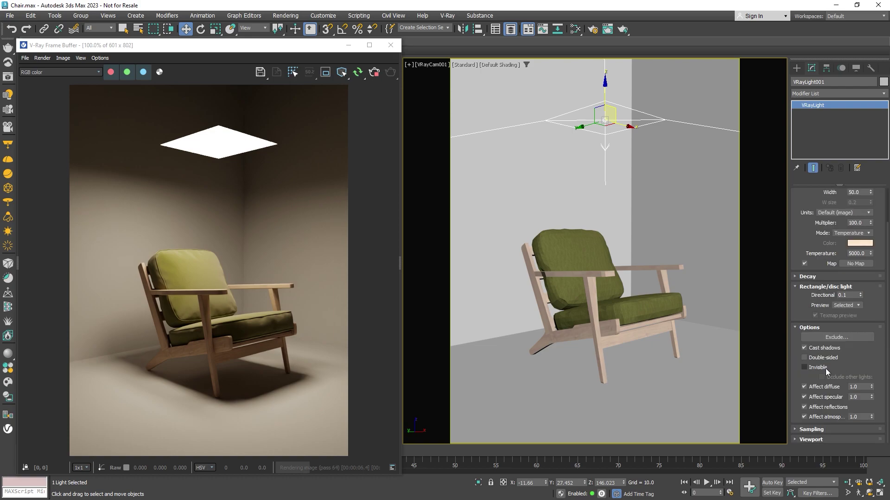
left_click(823, 369)
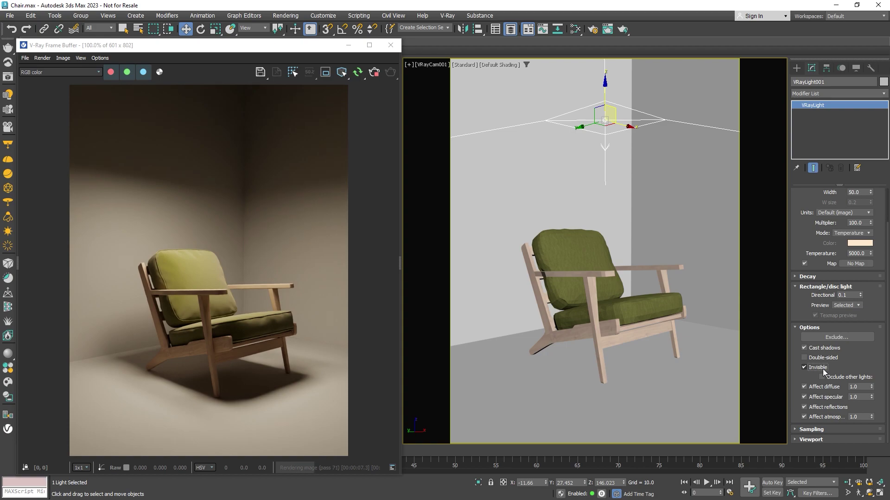
left_click_drag(798, 243, 798, 283)
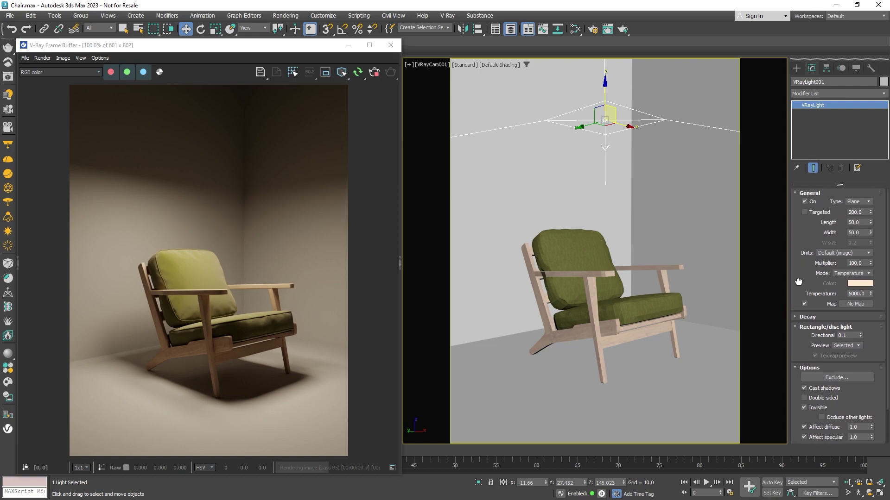
Step: Change the light shape to disc, then sphere, and delete the sphere light
left_click(866, 202)
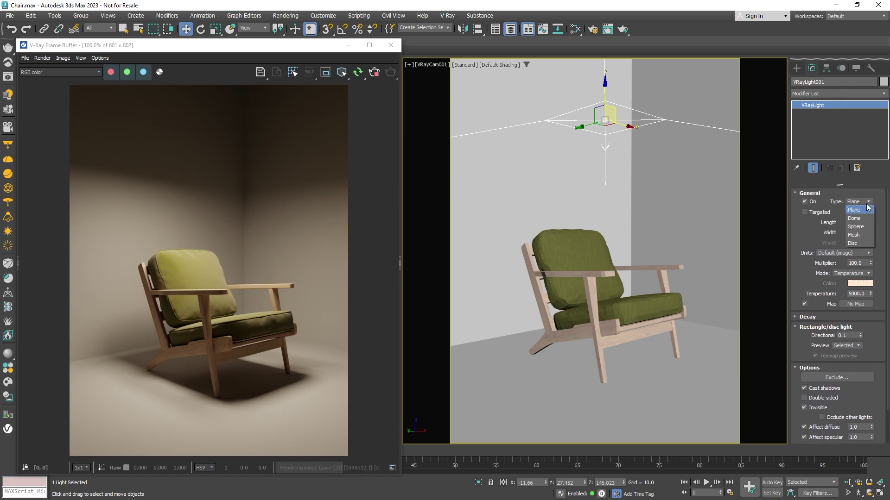
left_click(867, 243)
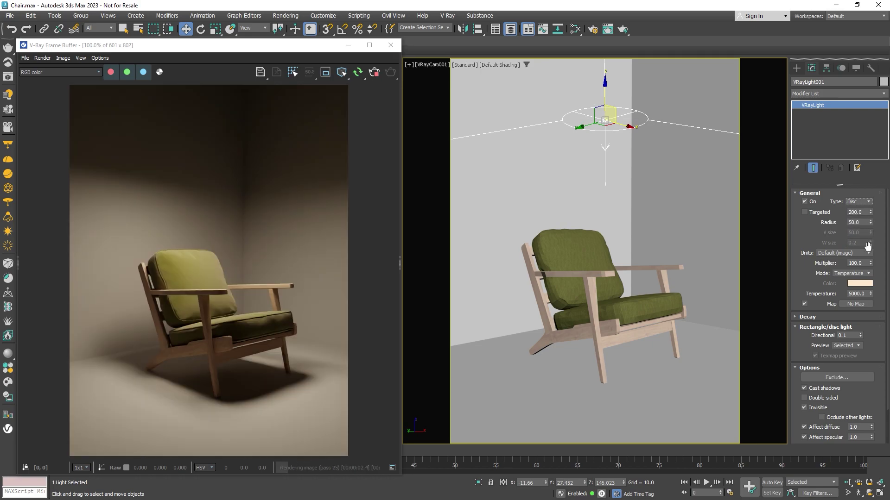
left_click(866, 202)
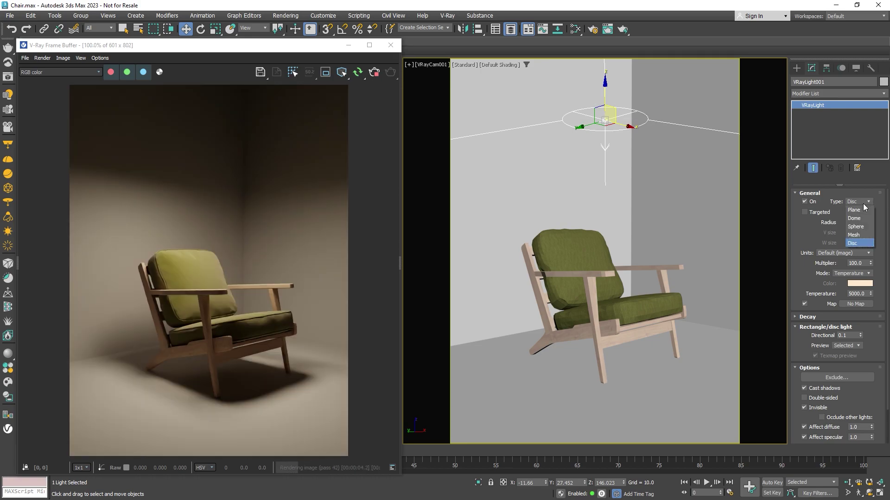
left_click(864, 227)
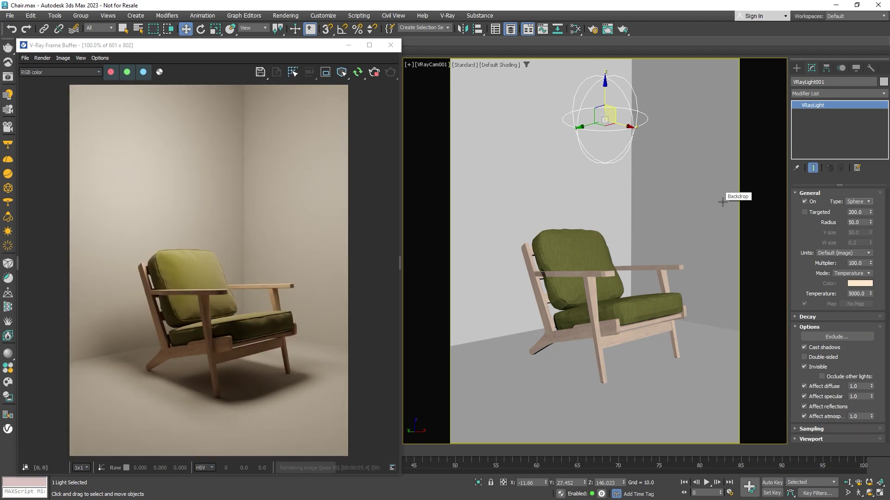
key("Delete")
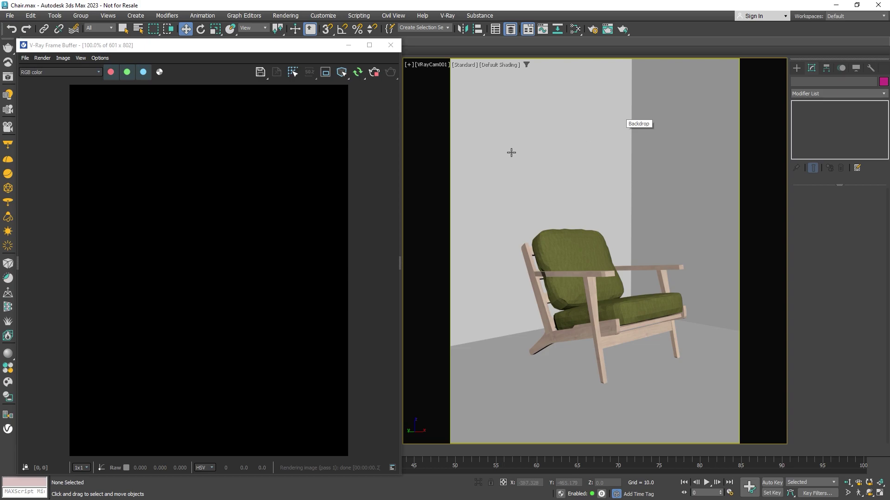
Step: Create a new disc VRayLight above the chair with Multiplier 80
left_click(8, 202)
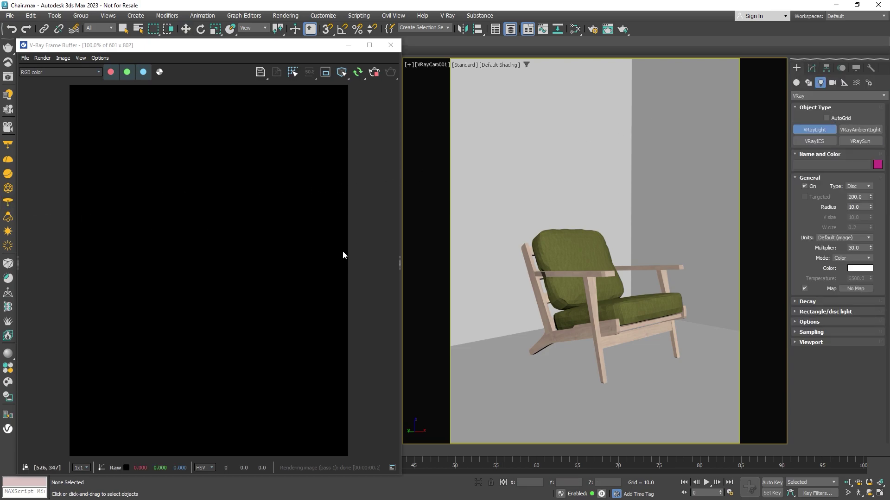
left_click_drag(585, 352, 617, 105)
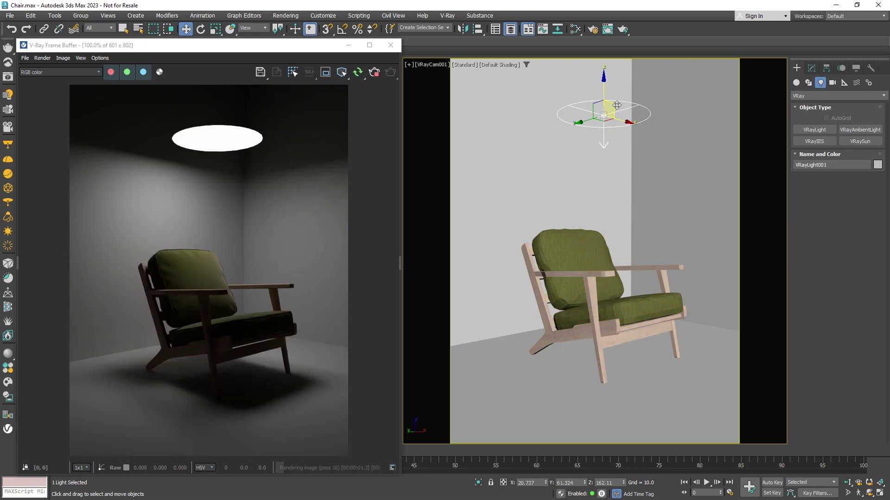
left_click(811, 69)
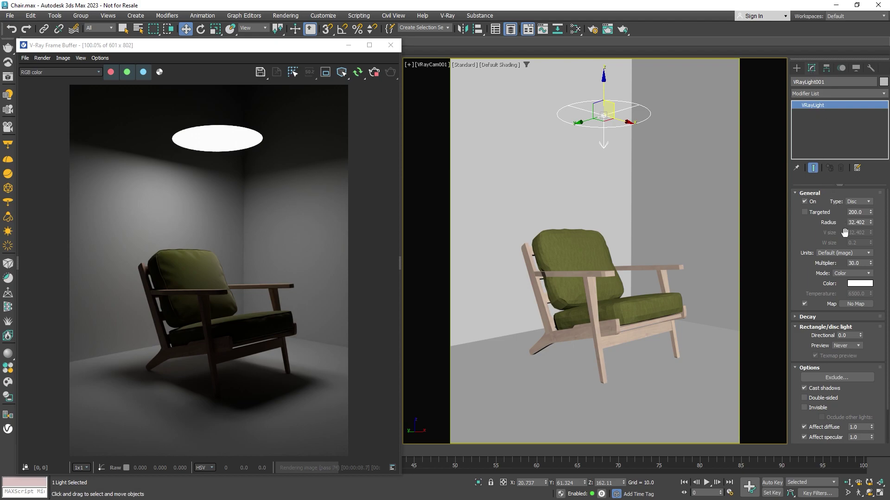
double_click(865, 265)
type("80")
key("Return")
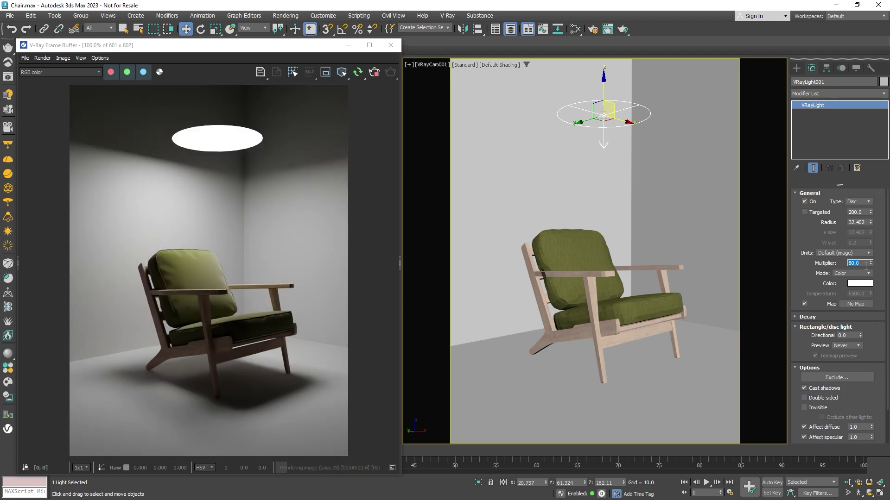
Step: Give the disc light a warm orange colour (Hue 23, Sat 62)
left_click(862, 285)
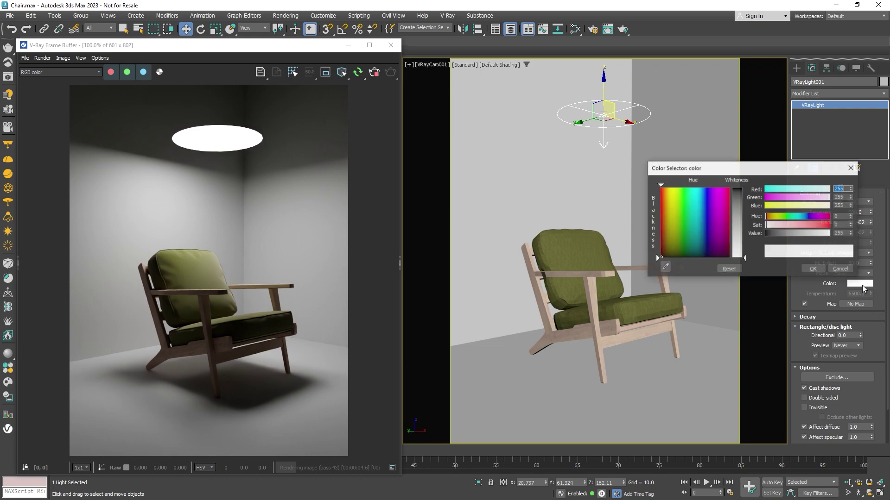
left_click(771, 216)
left_click_drag(774, 224, 780, 224)
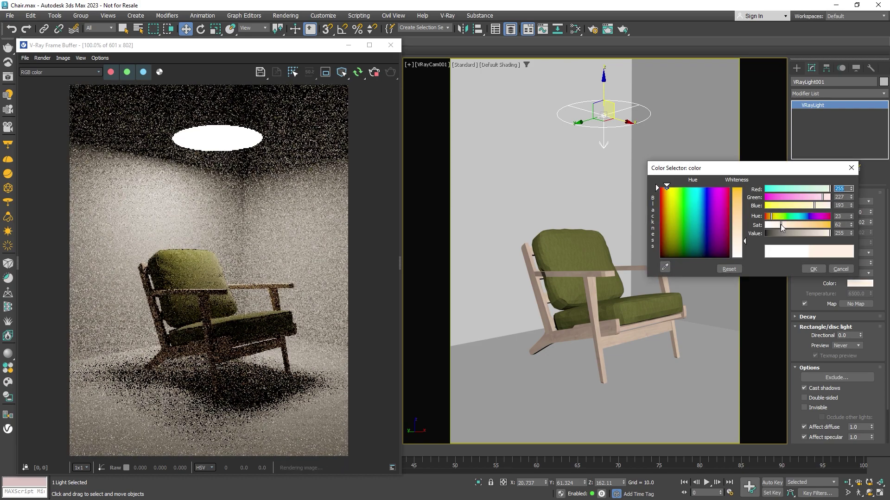
left_click(813, 269)
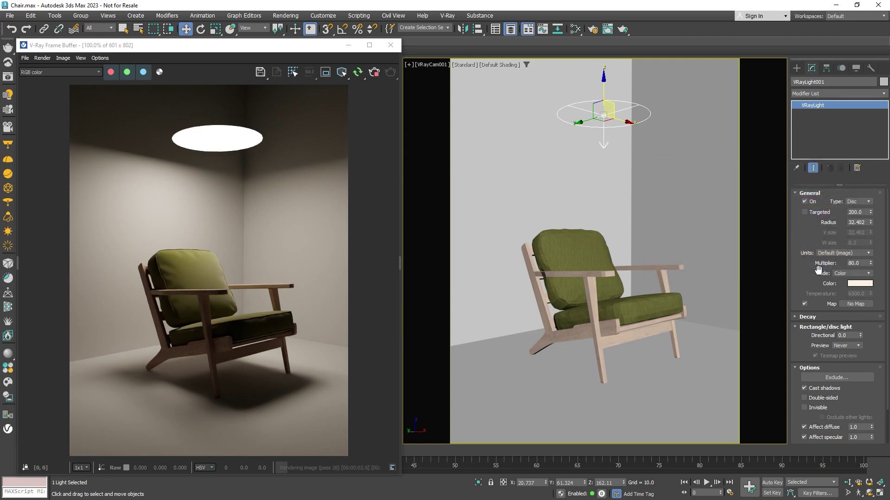
Step: Create a sphere VRayLight and raise it near the ceiling
left_click(719, 244)
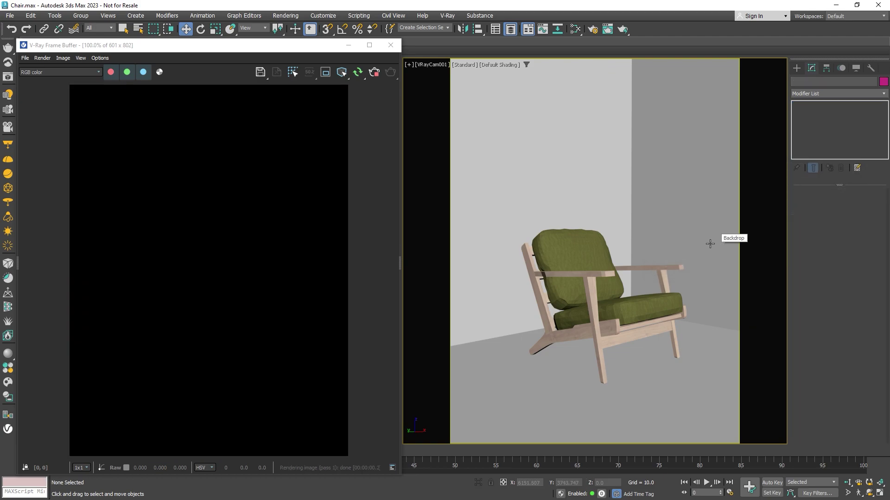
key("ctrl+z")
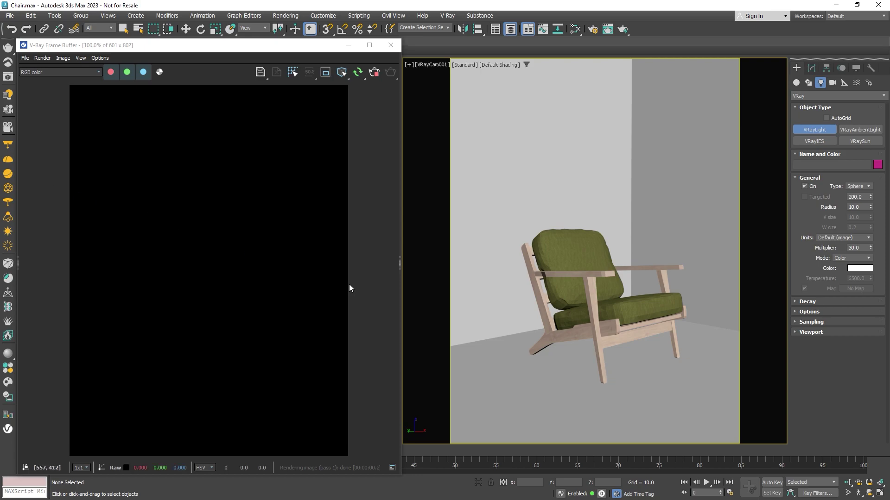
key("w")
left_click_drag(602, 342, 615, 117)
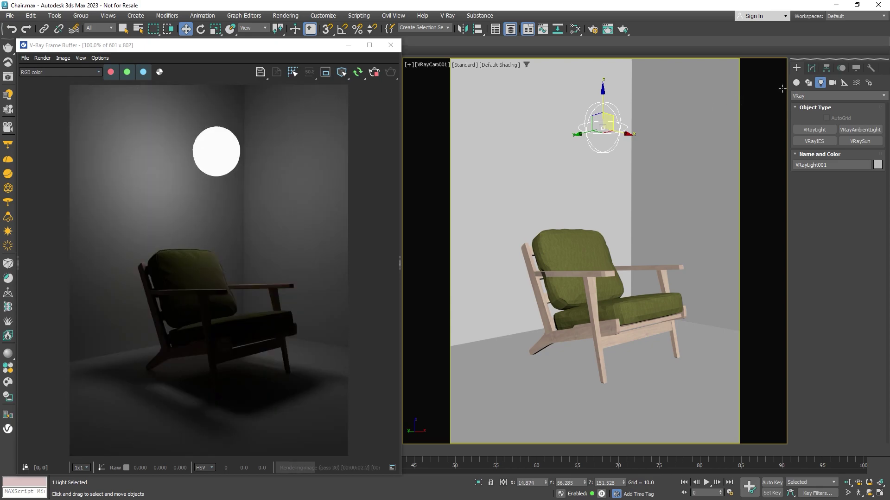
Step: Set the sphere light's Multiplier to 120, make it invisible, then delete it
left_click(810, 69)
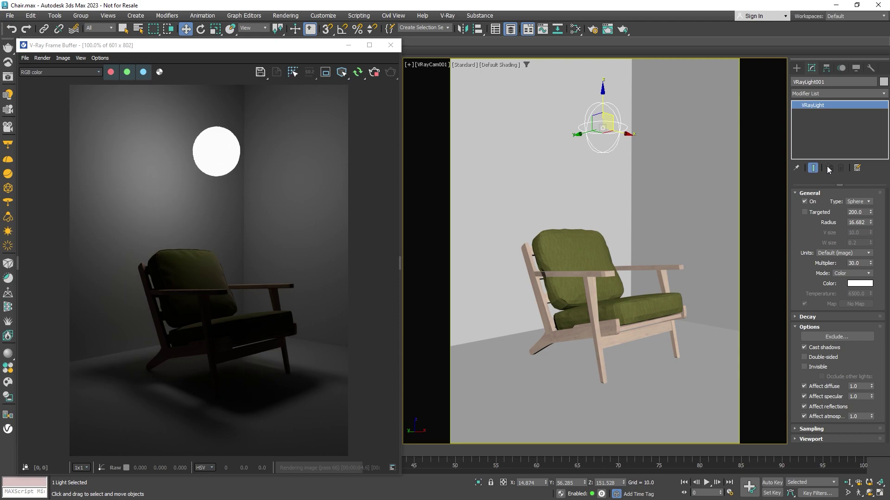
left_click(866, 264)
type("120")
key("Return")
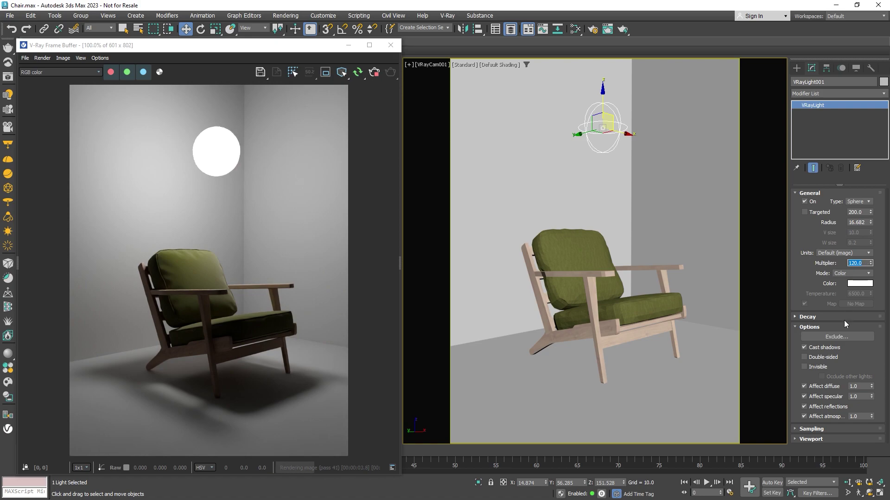
left_click(817, 368)
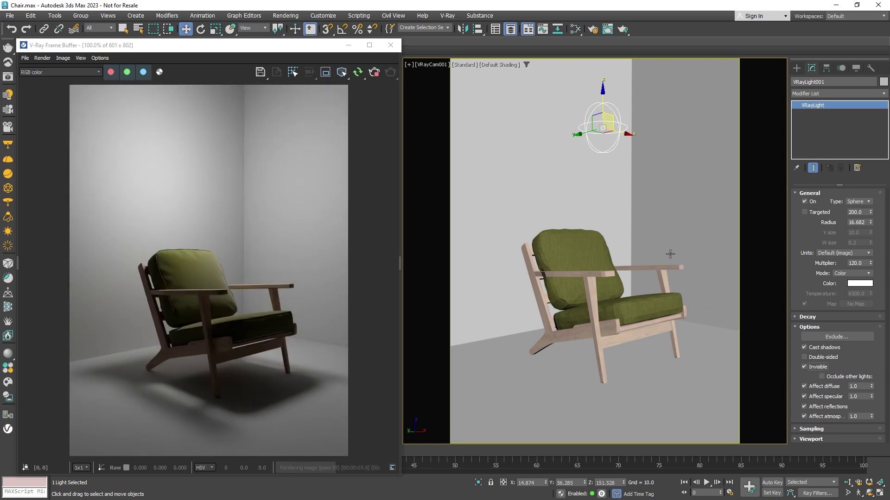
key("Delete")
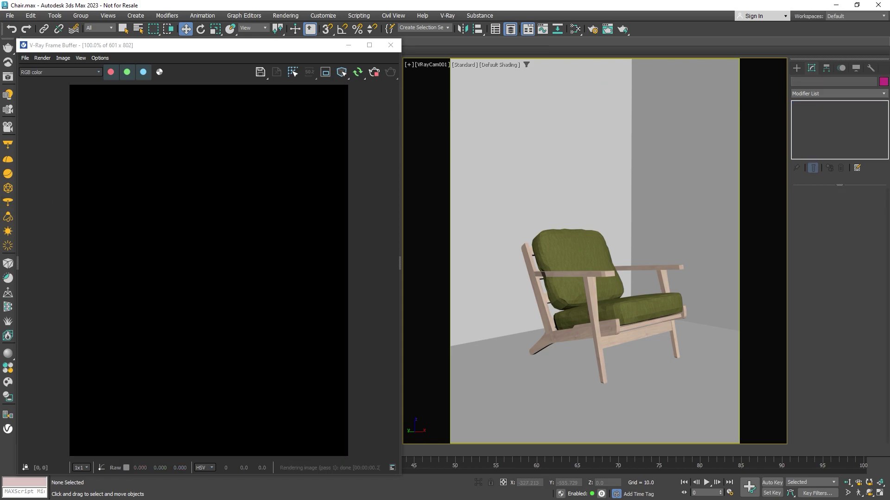
Step: Unhide the spring and convert it into a VRayLight mesh light
key("ctrl+z")
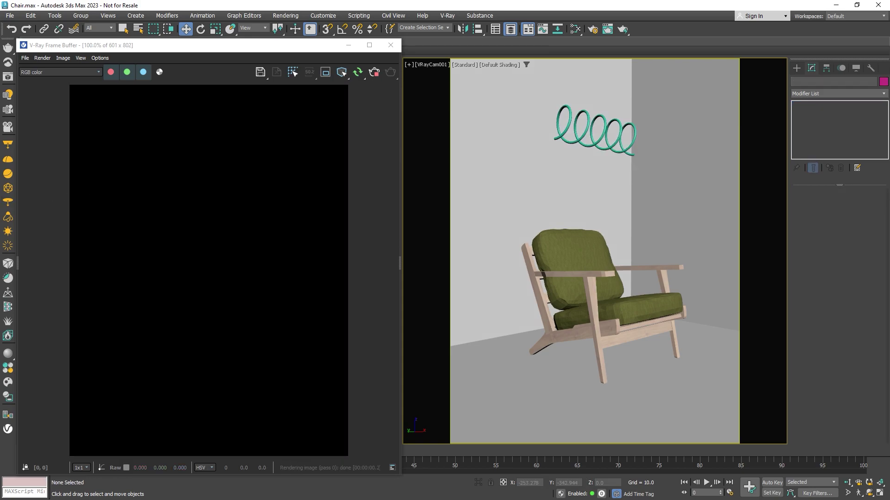
left_click(561, 142)
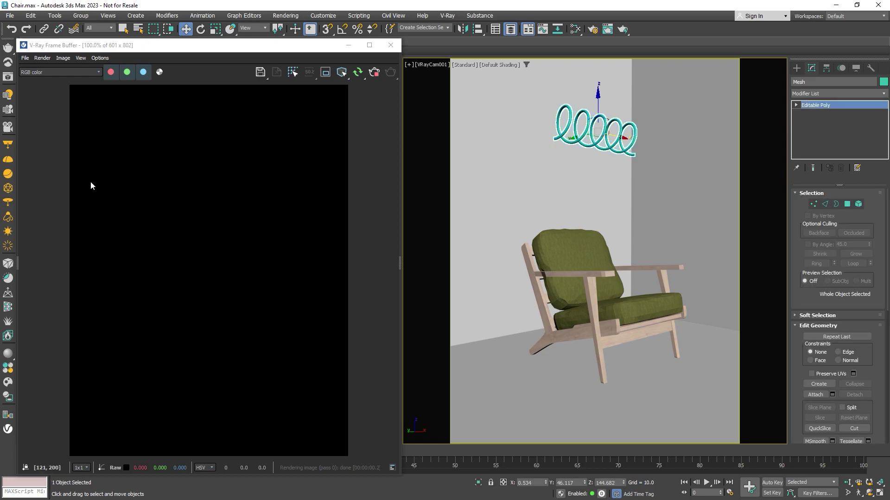
left_click(6, 192)
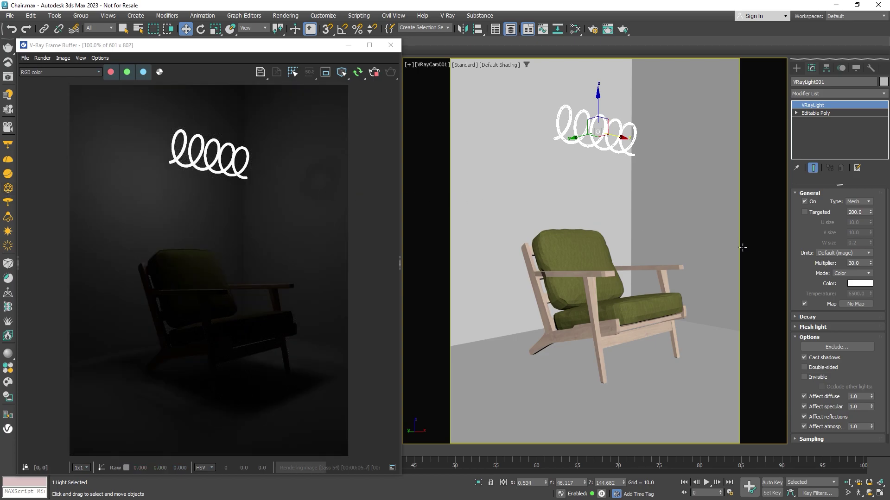
Step: Set the mesh light's Multiplier to 250
left_click(863, 265)
type("250")
key("Return")
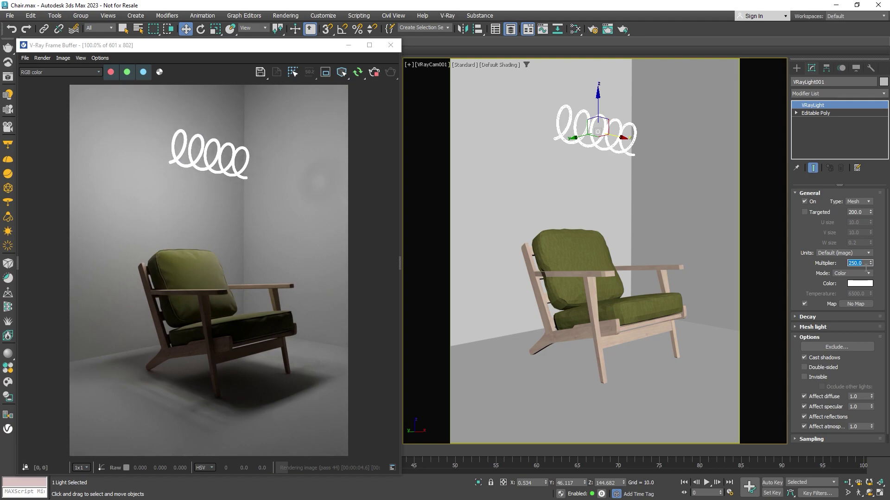
Step: Give the mesh light a pale peach colour (Hue 20, Sat 84)
left_click(860, 283)
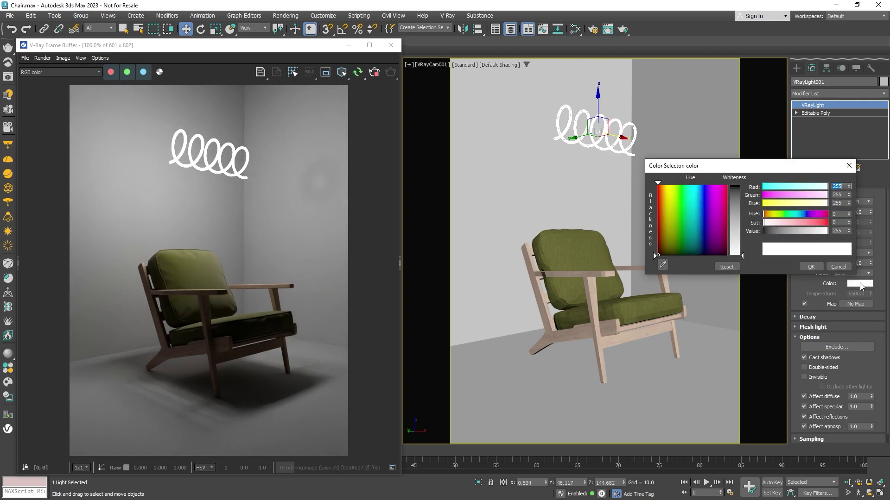
left_click(767, 214)
left_click(784, 222)
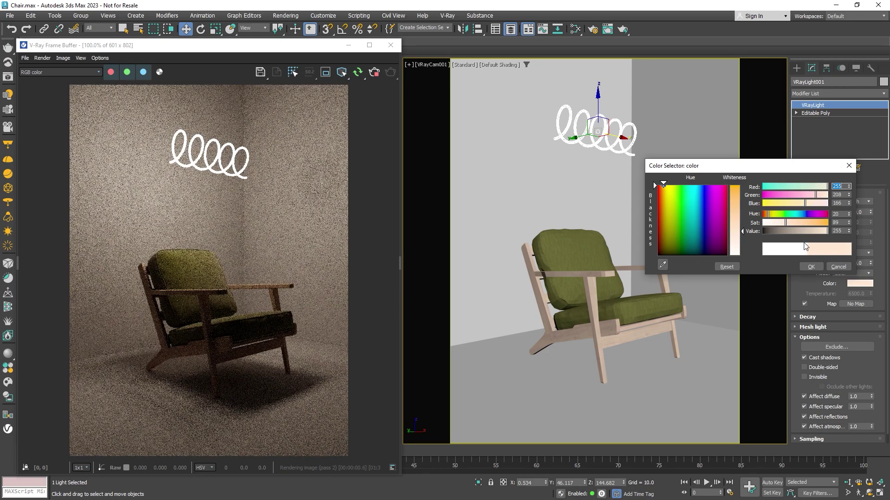
left_click(813, 267)
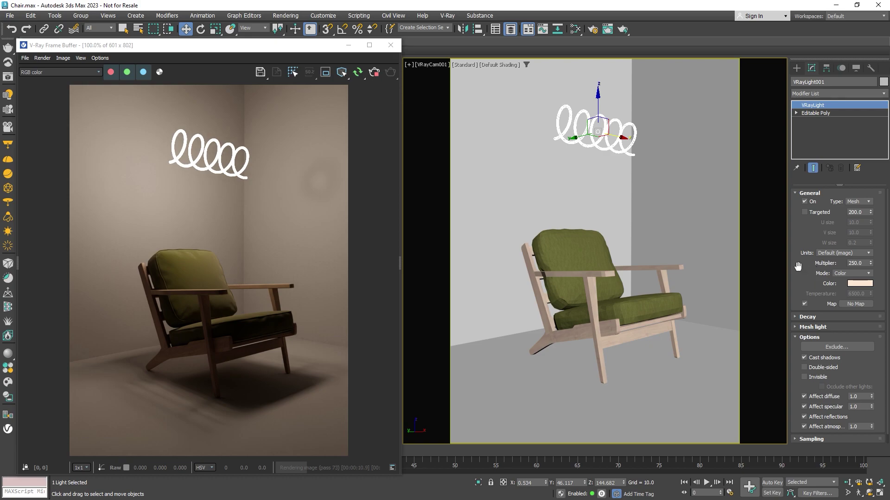
Step: Delete the mesh light and place a VRayIES light on the back wall with AutoGrid
key("Delete")
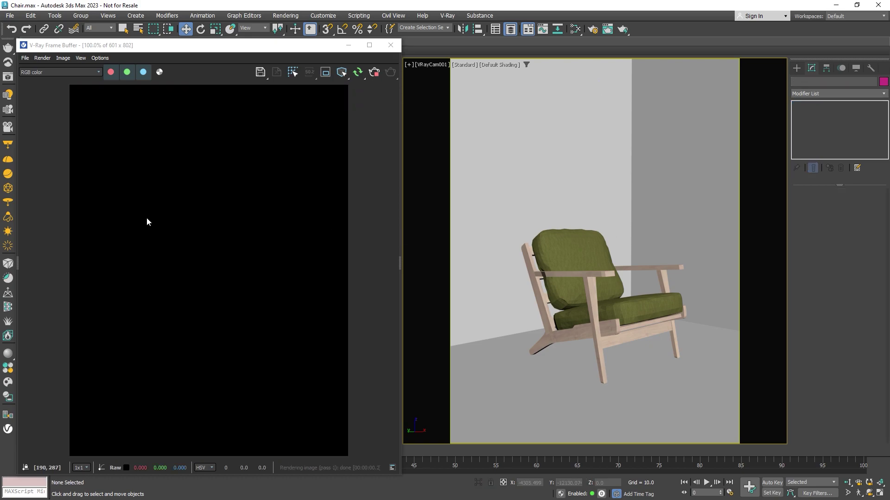
left_click(8, 217)
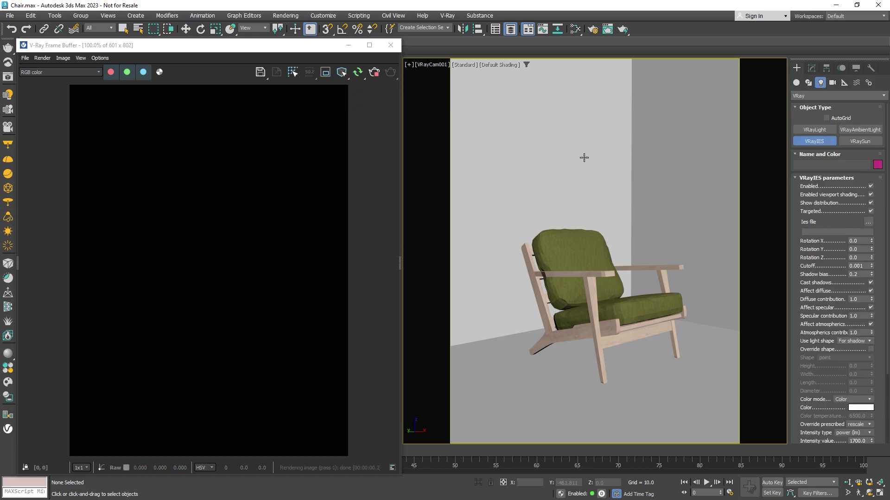
left_click(826, 118)
left_click_drag(686, 114, 690, 300)
Step: Shift the IES light along the wall and bring up its parameters
key("w")
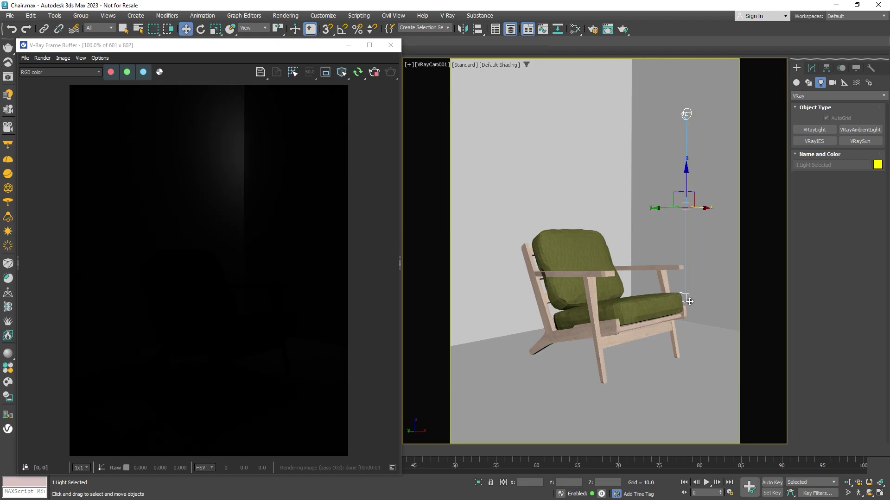
left_click_drag(704, 214, 693, 204)
left_click(679, 112)
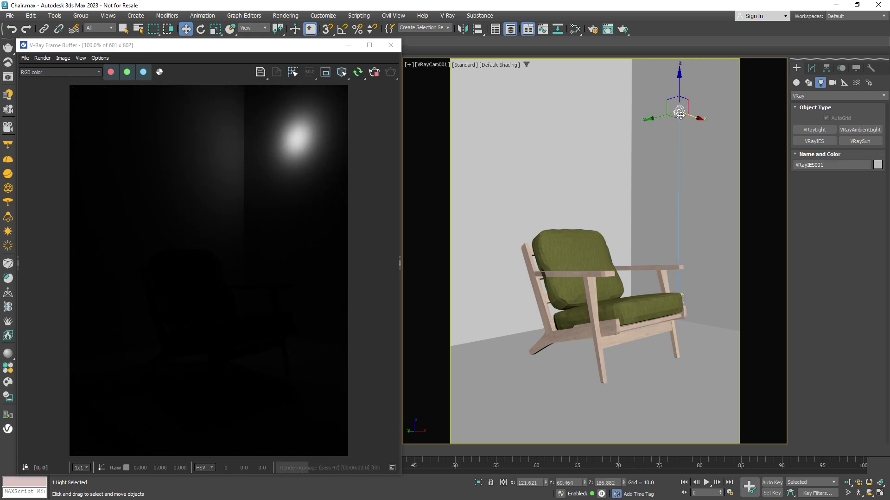
left_click(812, 69)
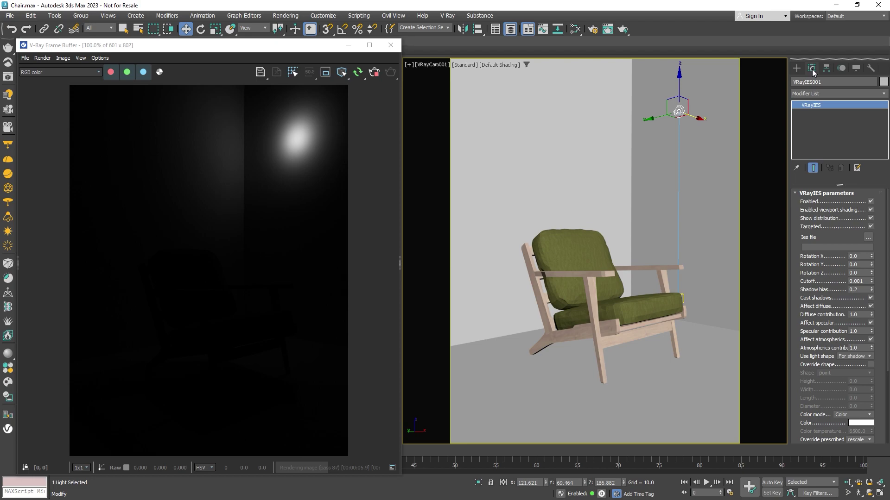
Step: Load the .ies profile from Chair Scene into the IES light, then delete the light
left_click(868, 238)
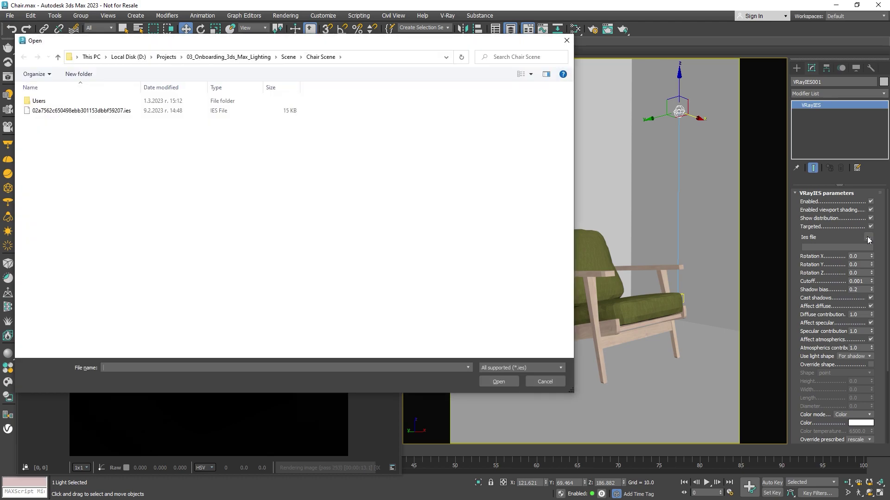
left_click(112, 111)
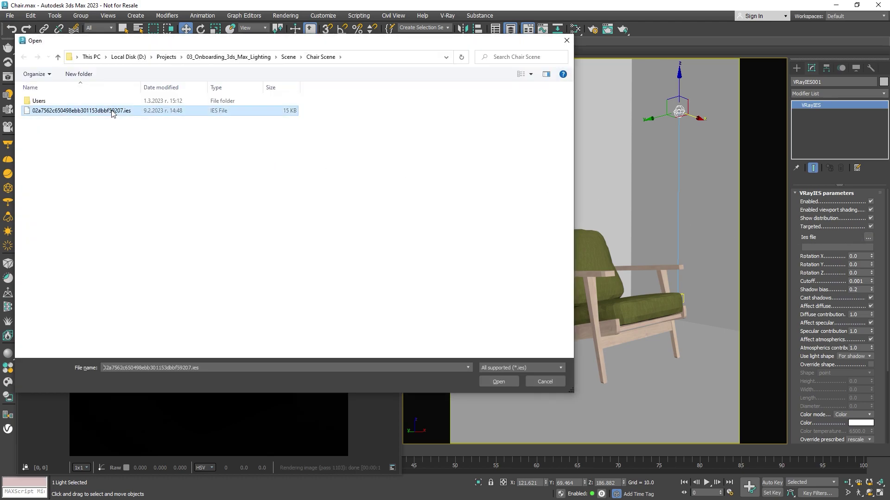
double_click(110, 111)
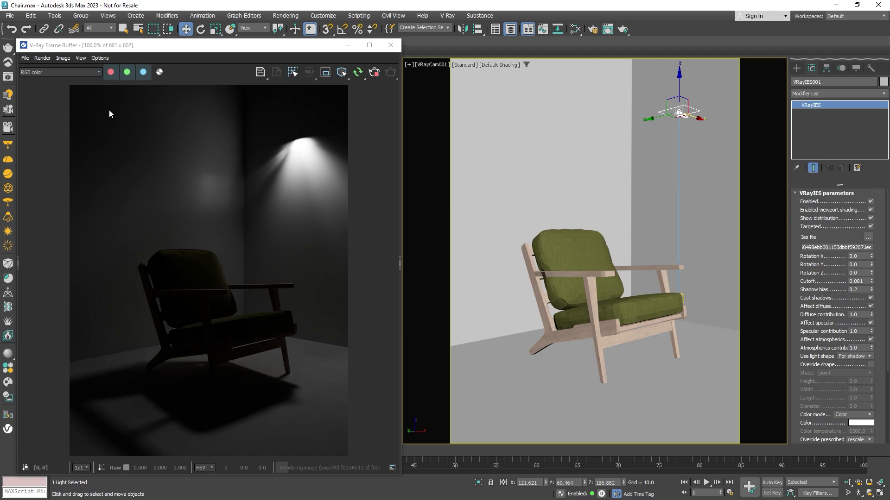
key("Delete")
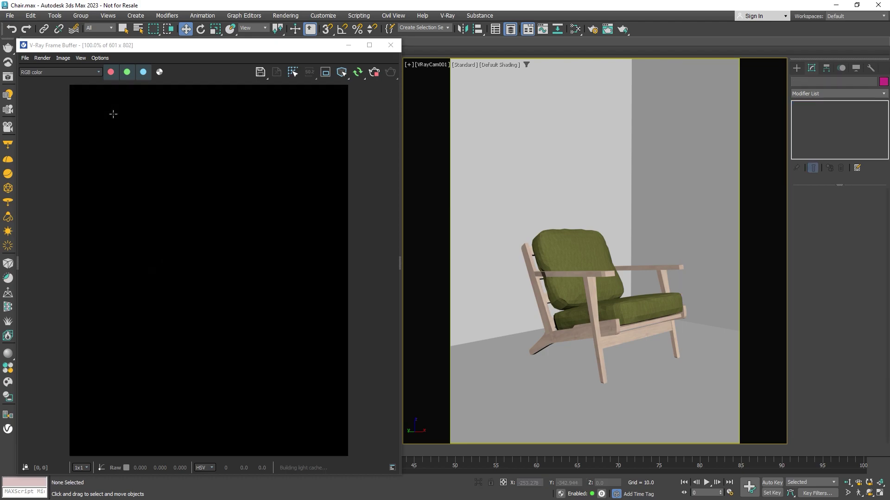
Step: Place a VRayAmbientLight in the scene and raise it above the chair
left_click(7, 248)
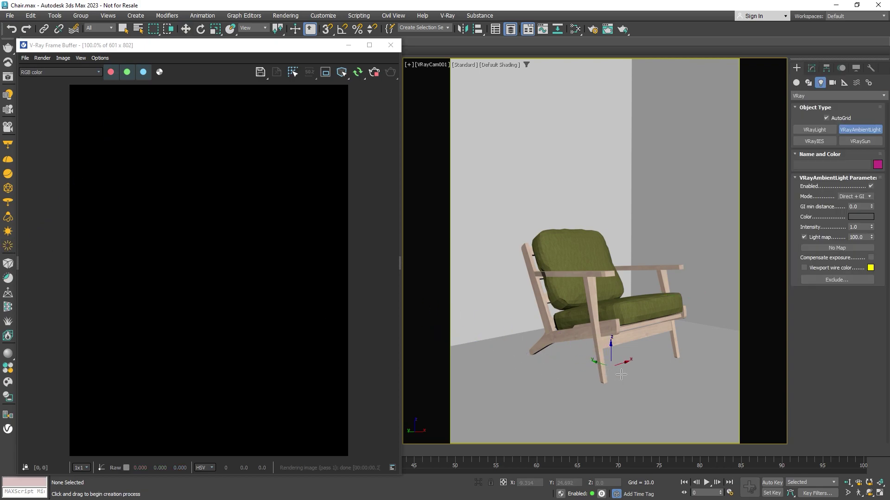
left_click(633, 365)
key("w")
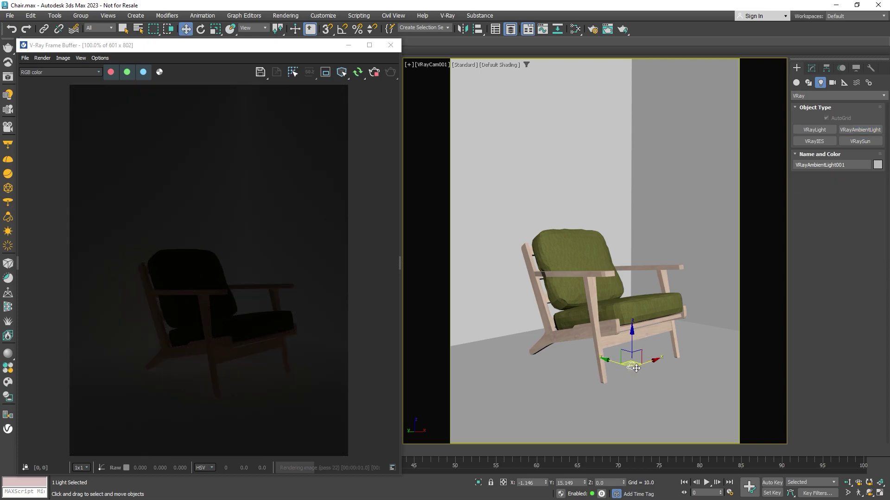
left_click_drag(636, 346, 636, 157)
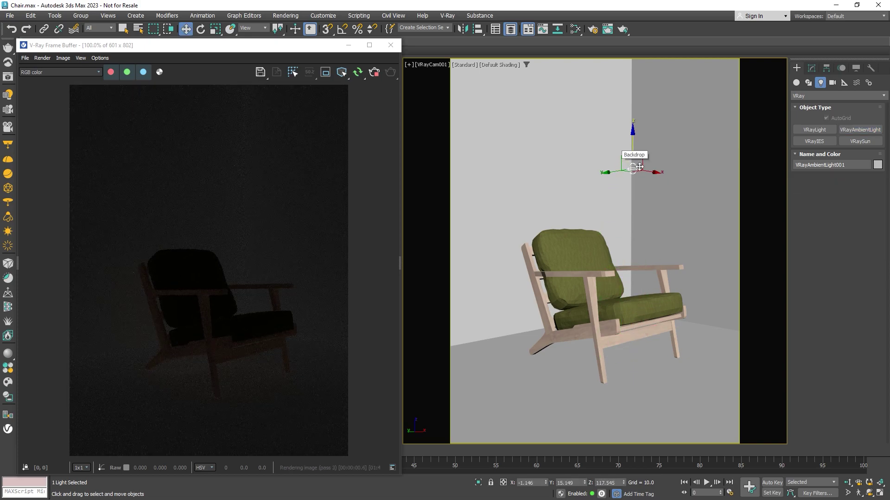
Step: Set the ambient light's Intensity to 15
left_click(812, 68)
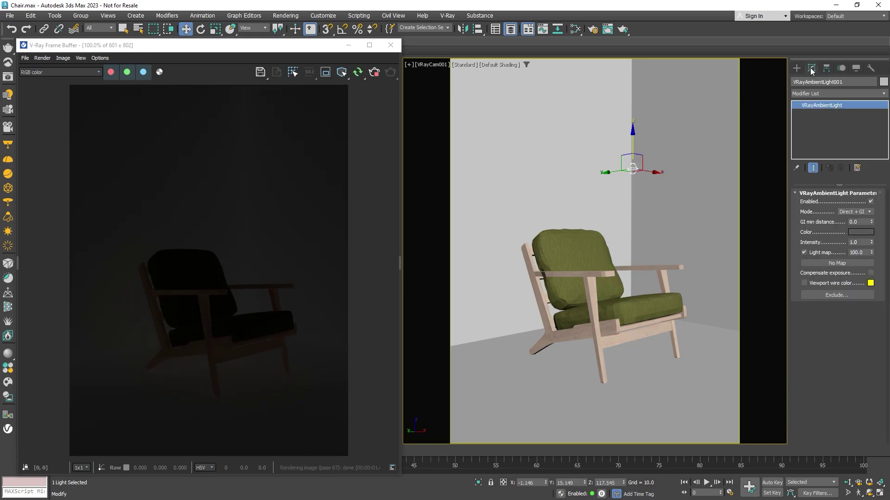
double_click(862, 246)
type("15")
key("Return")
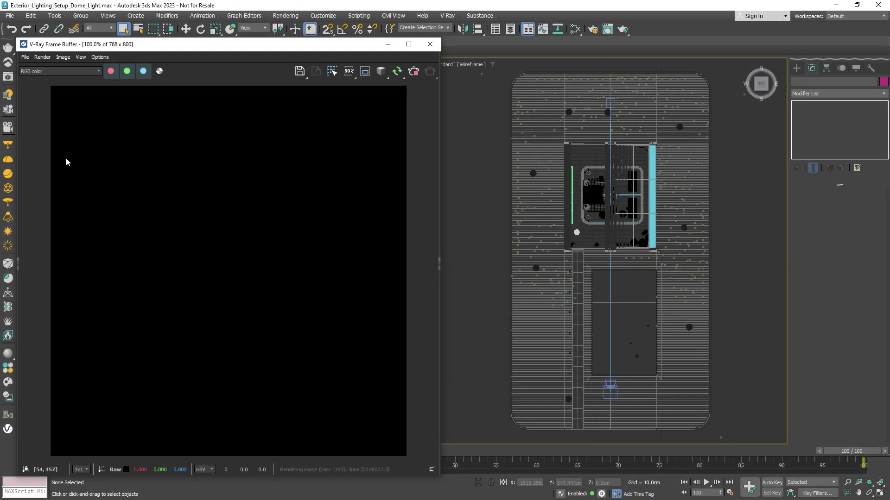
Step: Create dome light VRayLight001 in the Top viewport, then bring up the Slate Material Editor
left_click(8, 161)
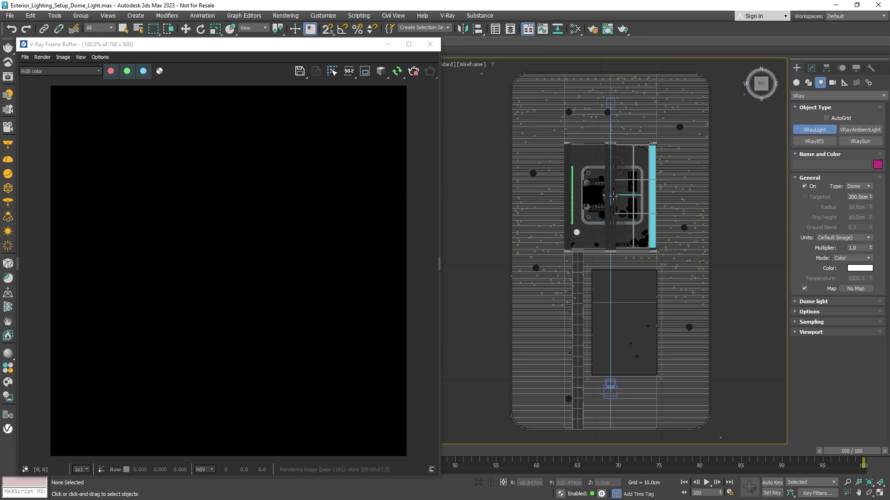
left_click(751, 207)
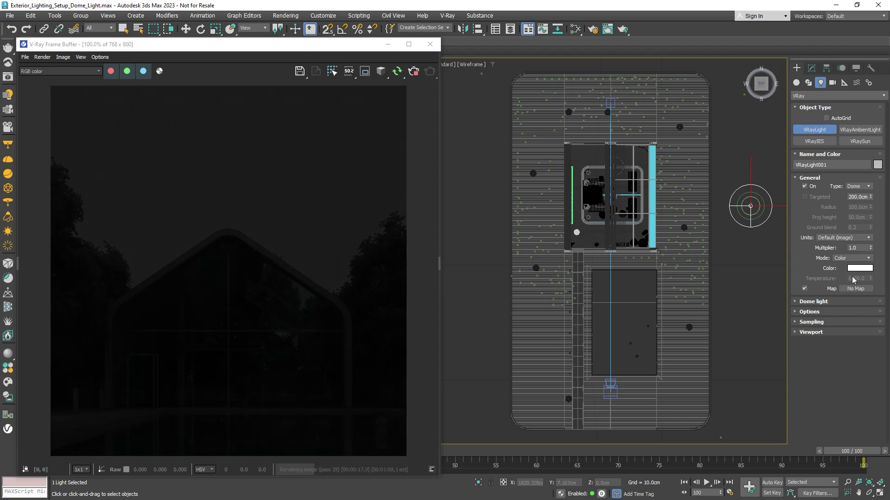
left_click(575, 29)
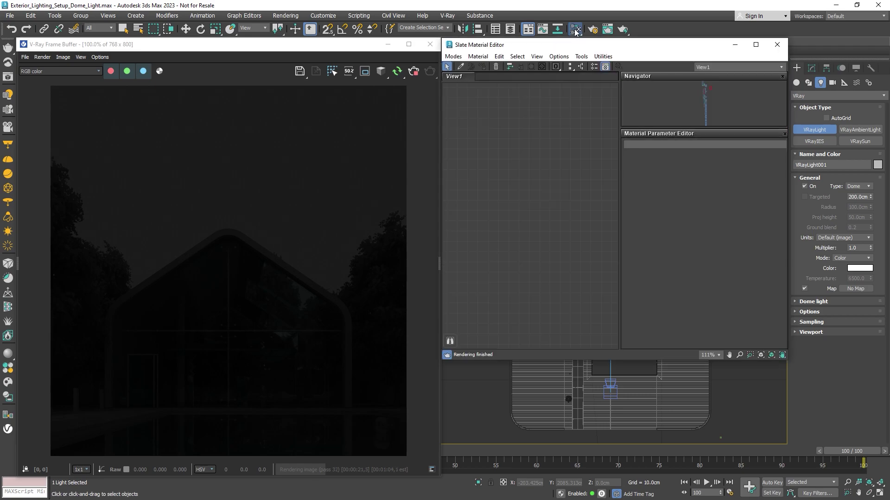
Step: Add a VRayBitmap with the Sunset_013 EXR in Spherical mapping, instanced into the dome light's map
right_click(510, 168)
mouse_move(565, 183)
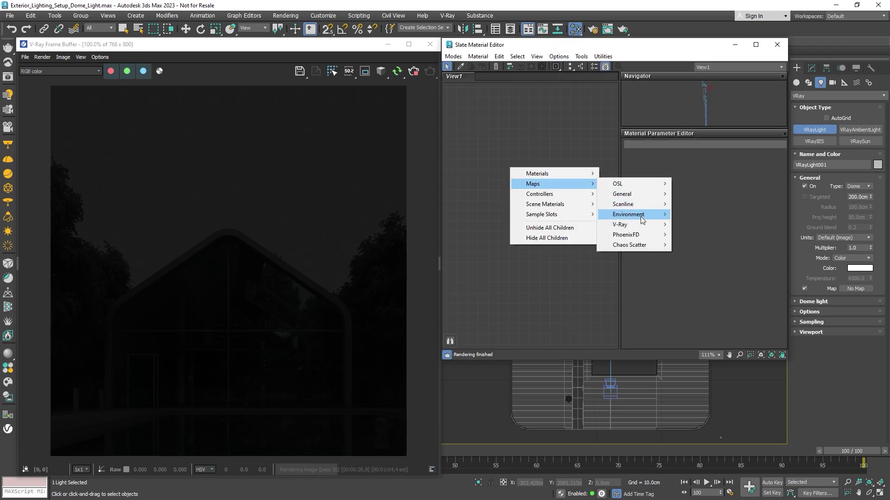
mouse_move(642, 225)
left_click(689, 217)
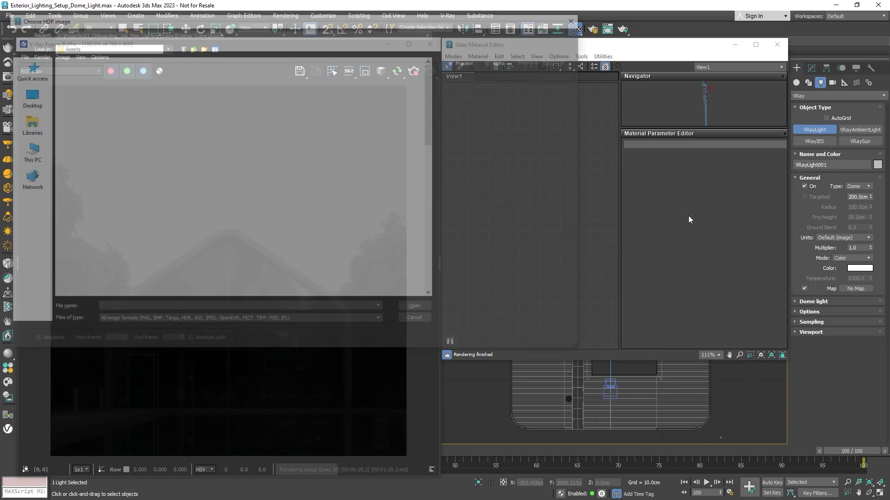
double_click(77, 86)
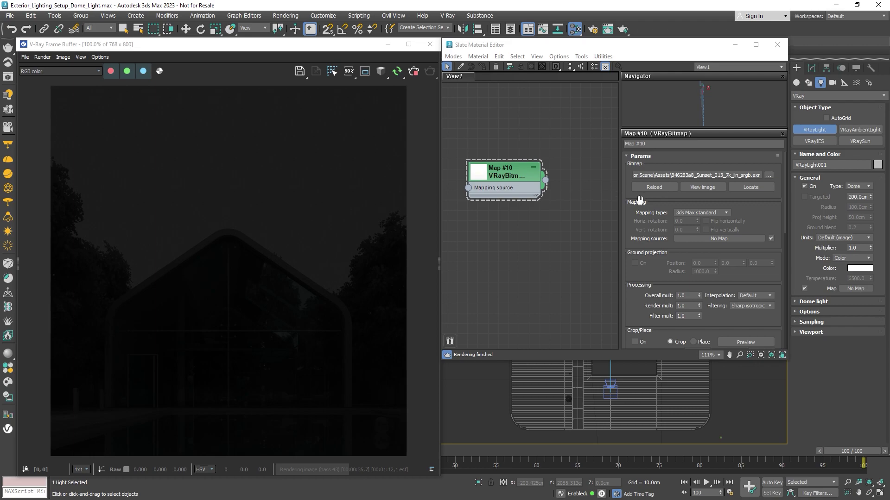
left_click(710, 213)
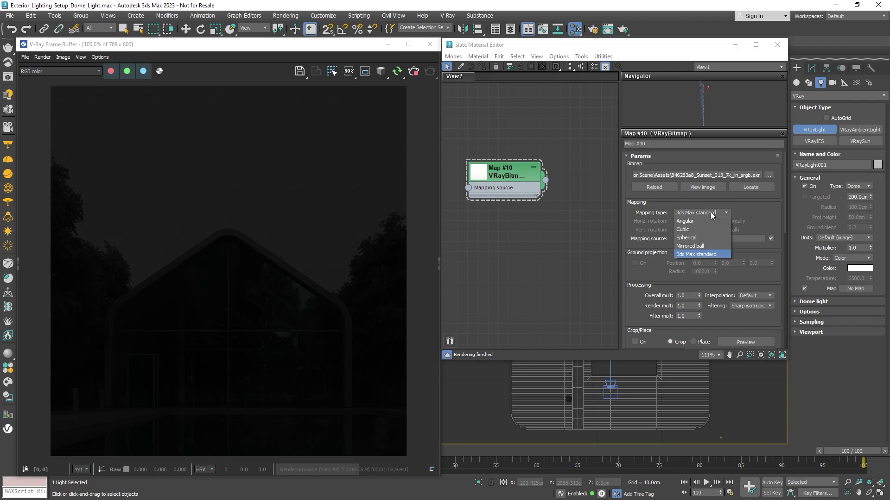
left_click(705, 237)
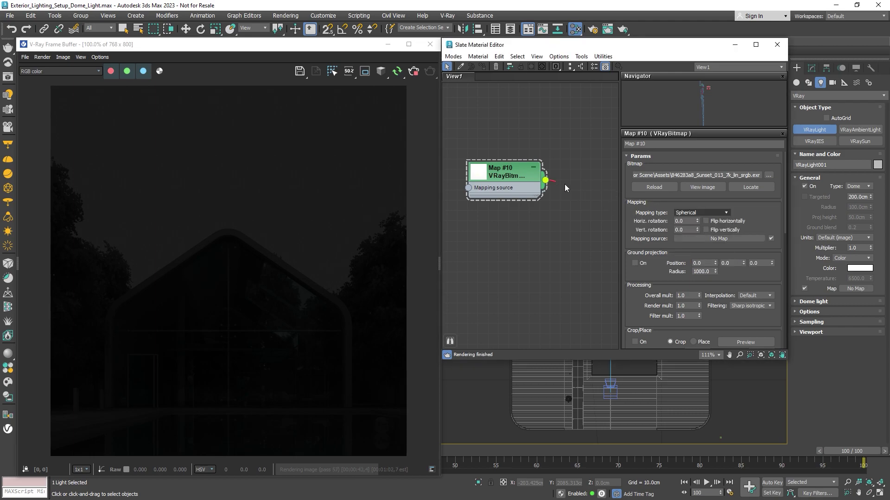
left_click_drag(568, 185, 856, 288)
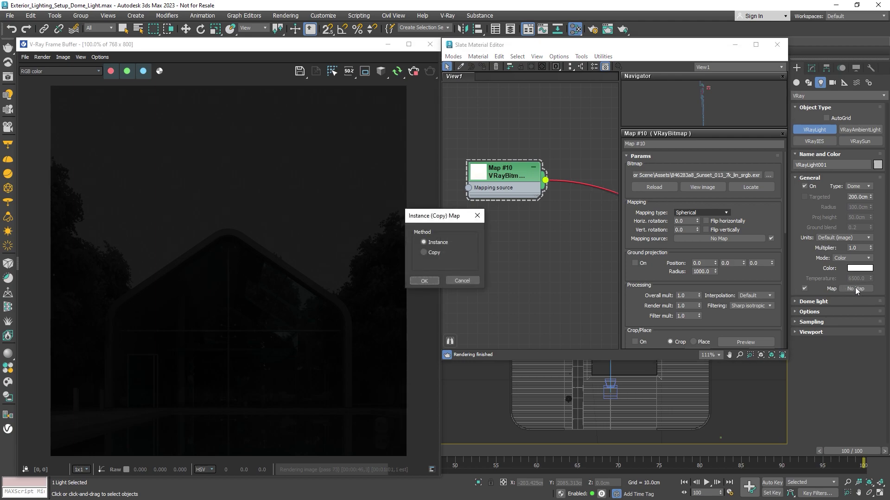
left_click(438, 280)
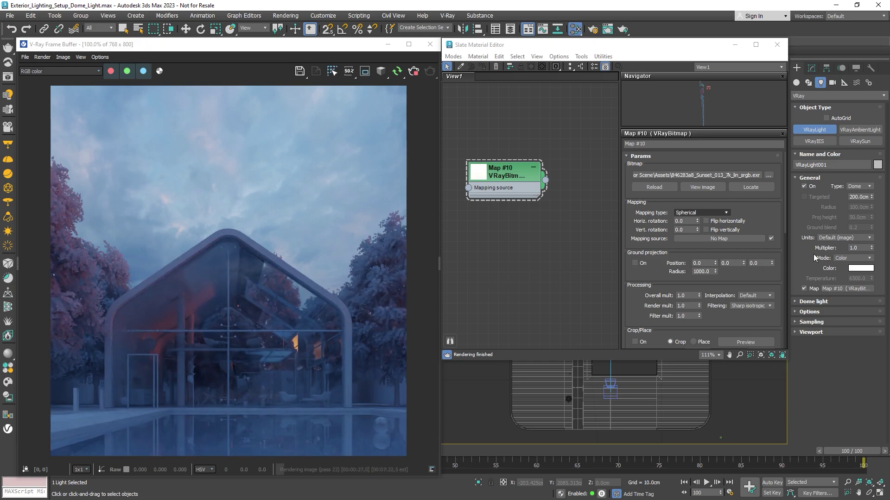
Step: Set the dome light multiplier to 2
double_click(868, 248)
type("2")
key("Return")
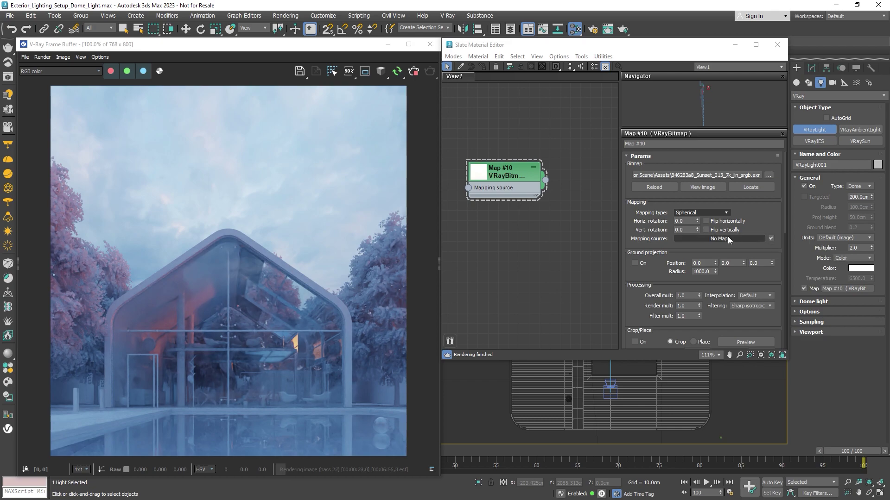
Step: Rotate the HDR map's horizontal rotation to 120, then to 200
left_click(693, 224)
type("12")
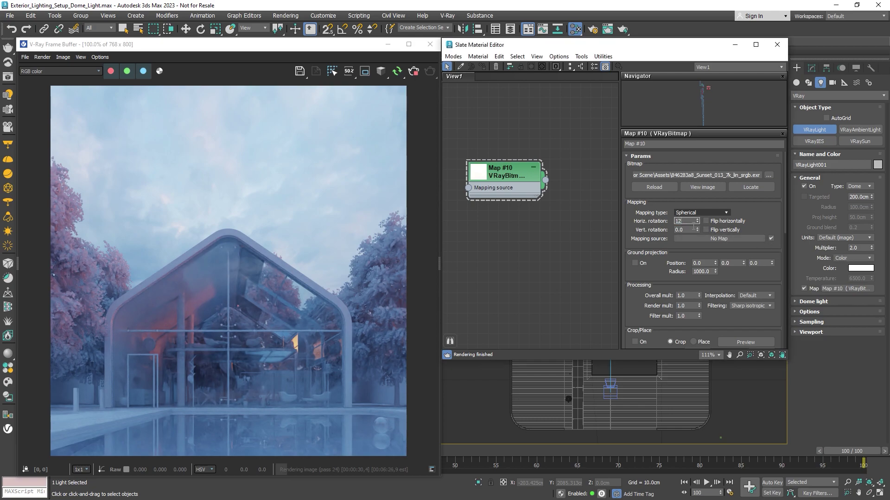
type("0")
key("Return")
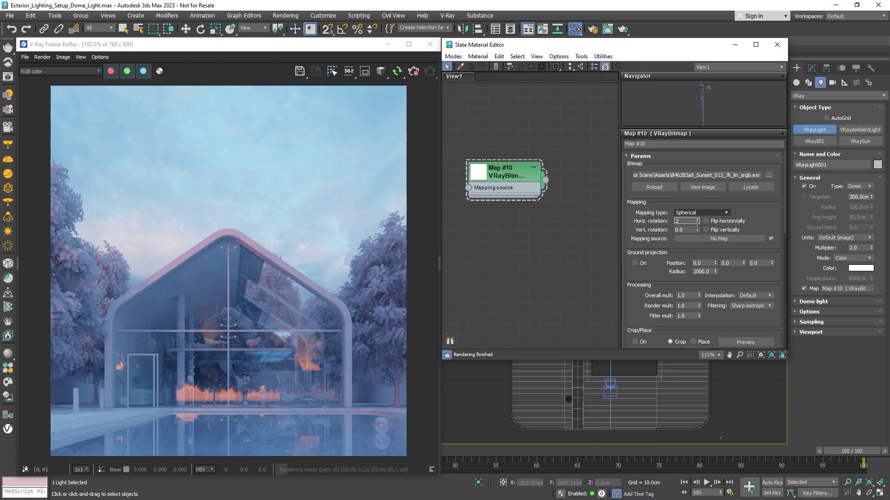
key("Return")
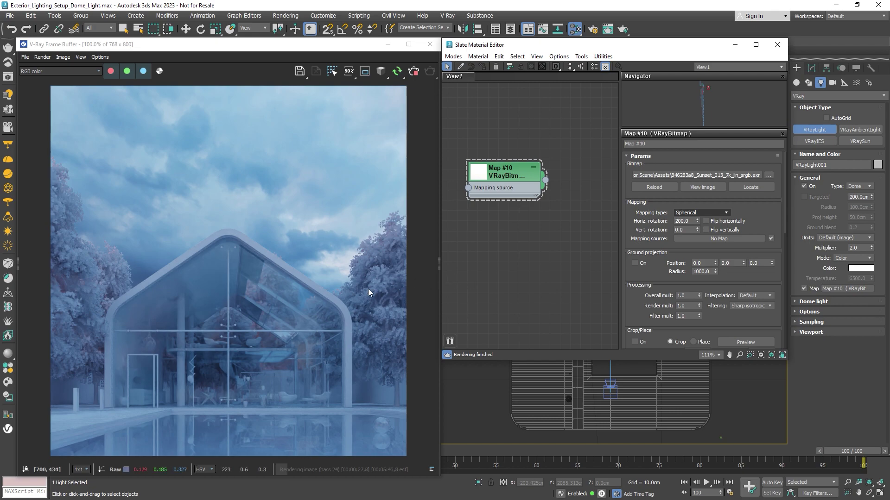
Step: From Chaos Cosmos HDRIs > Day, import the Day 007 HDRI onto the dome light
left_click(8, 382)
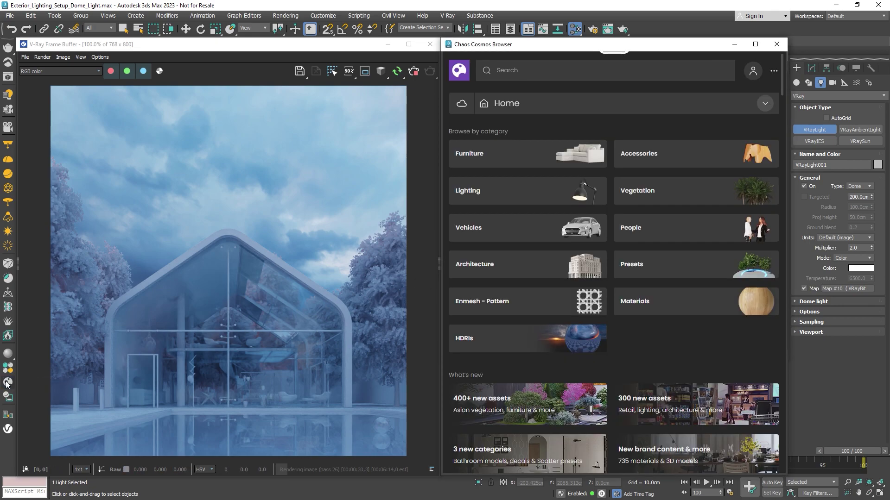
left_click(480, 336)
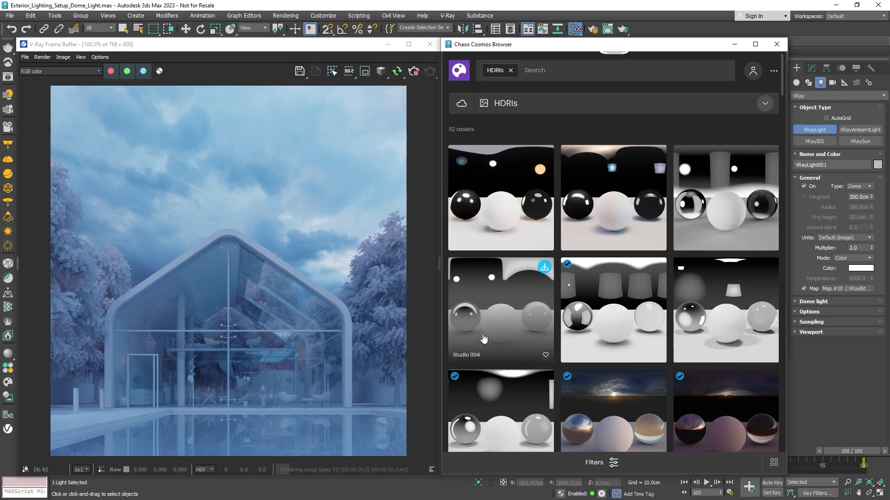
left_click(765, 103)
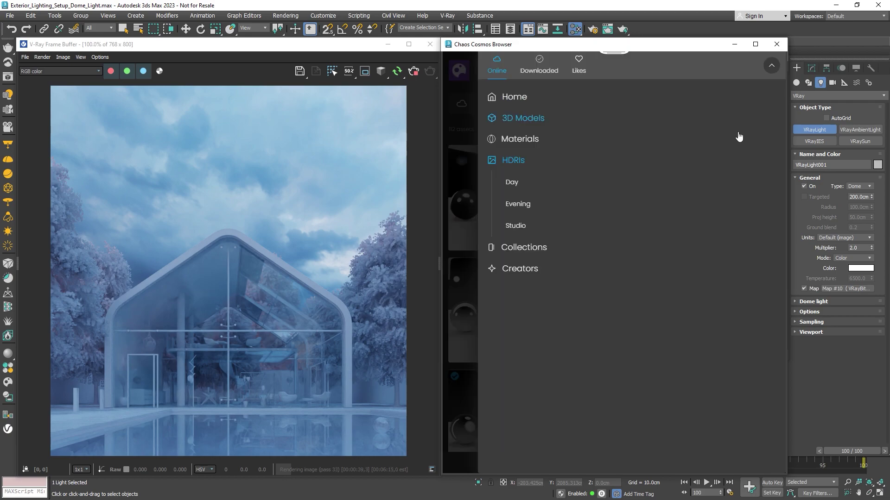
left_click(716, 189)
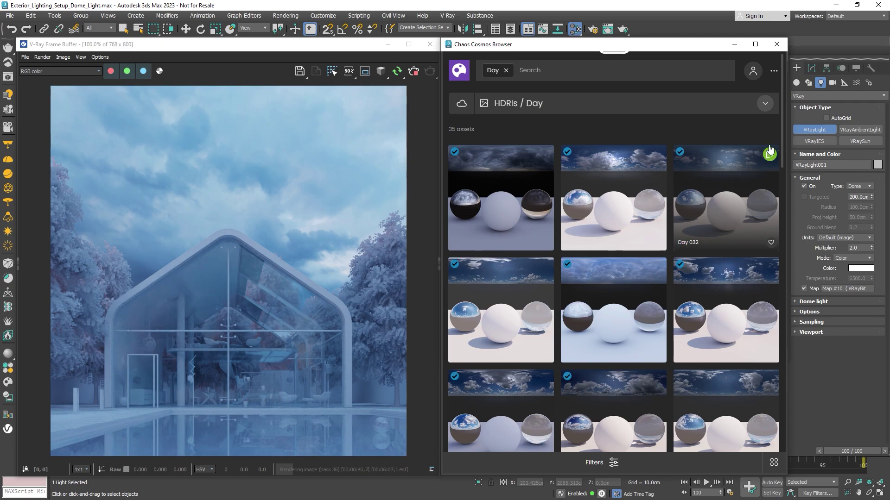
left_click_drag(782, 127, 783, 410)
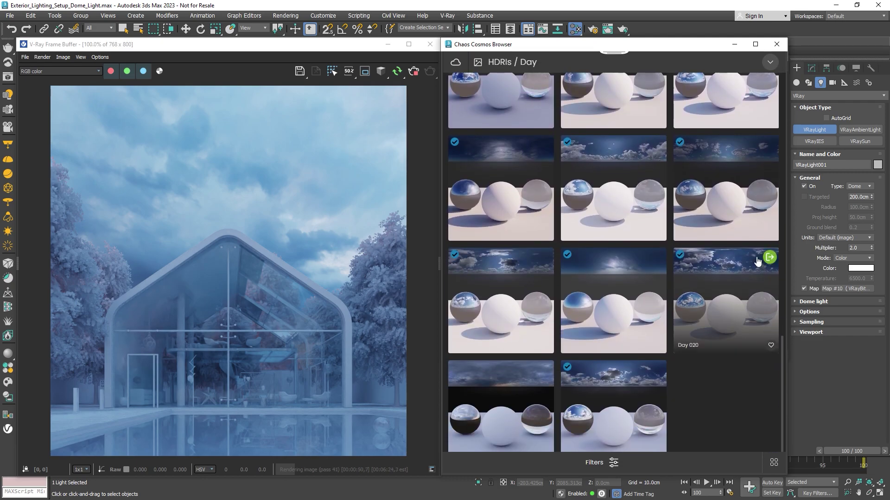
left_click(770, 145)
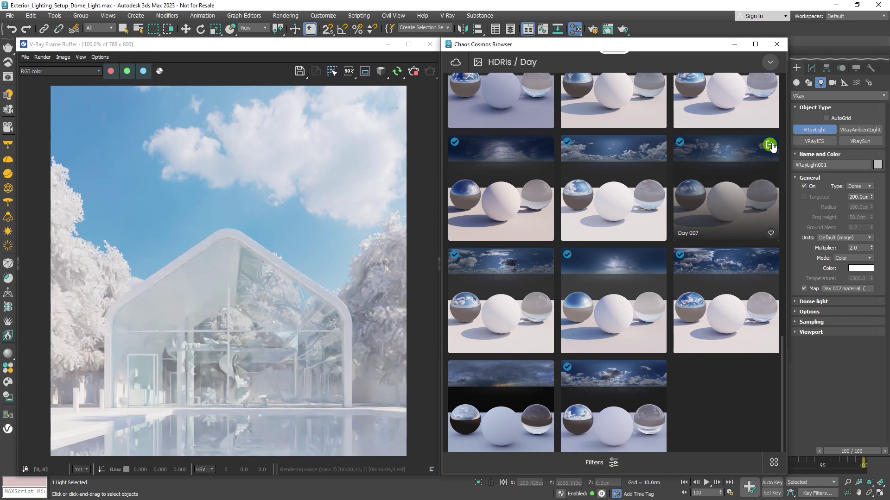
left_click(734, 44)
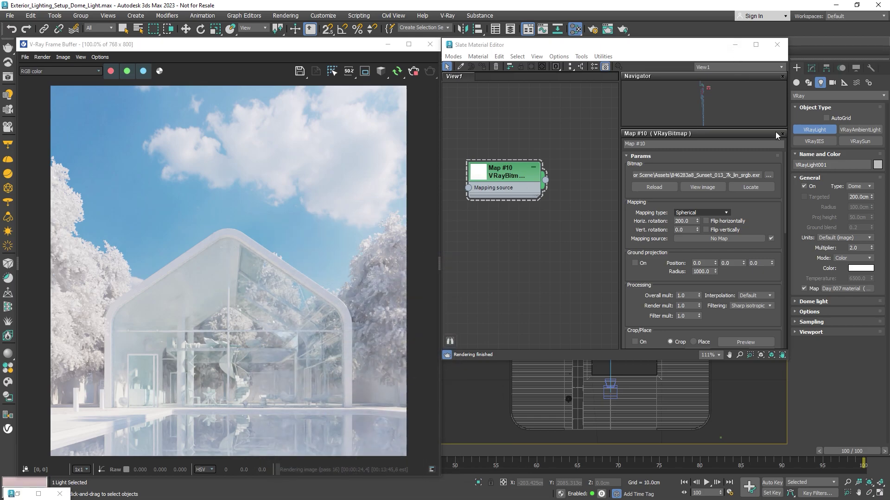
Step: Set the dome light multiplier back to 1
left_click(867, 251)
type("1")
key("Return")
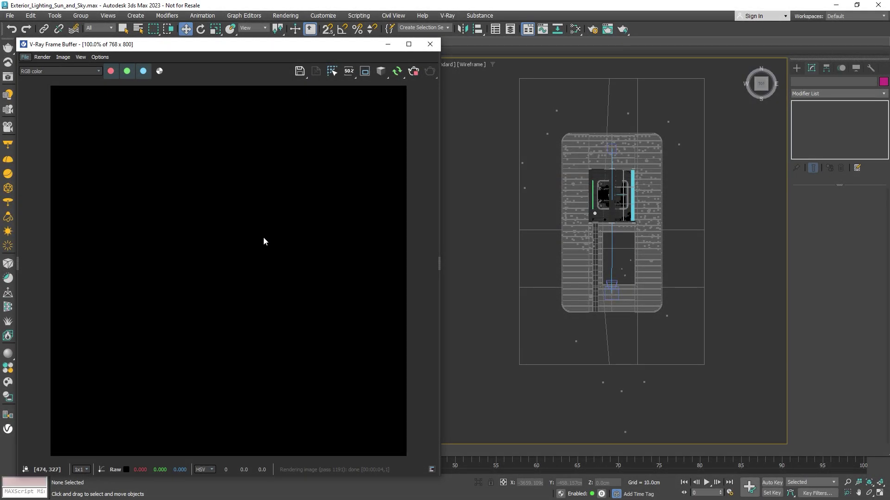
Step: Create a VRaySun aimed at the building and accept the matching sky environment
left_click(8, 233)
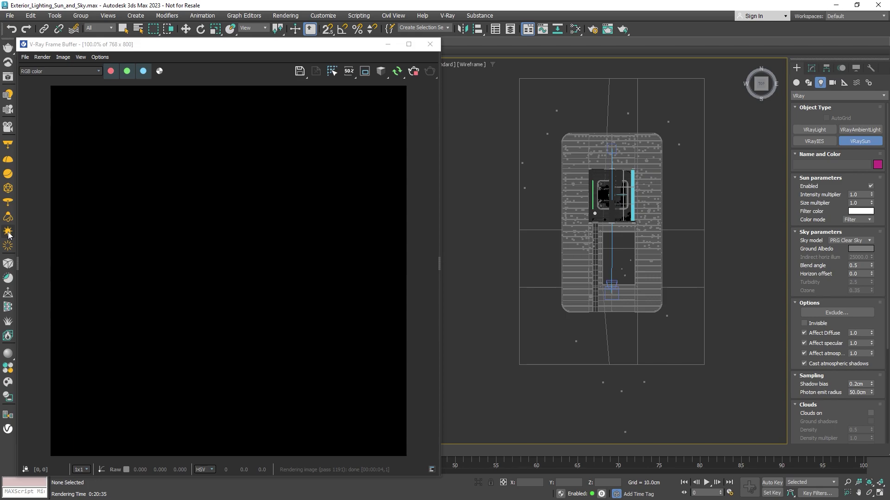
left_click_drag(677, 293, 638, 204)
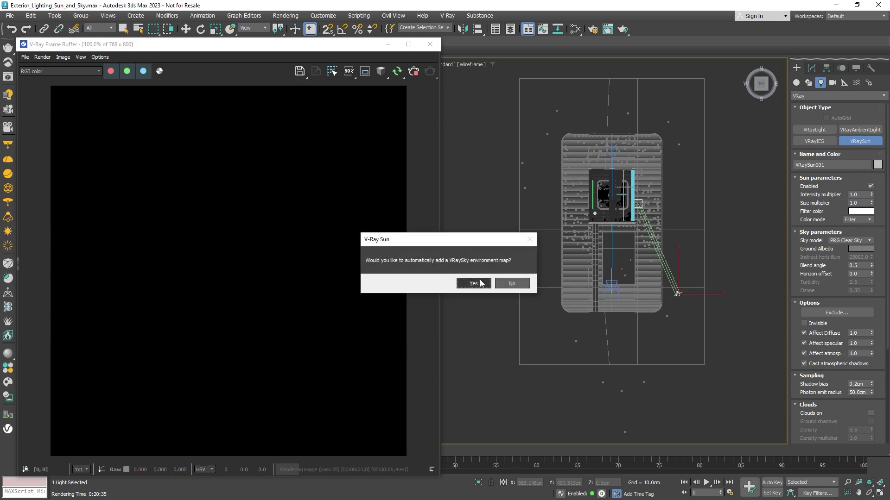
left_click(475, 284)
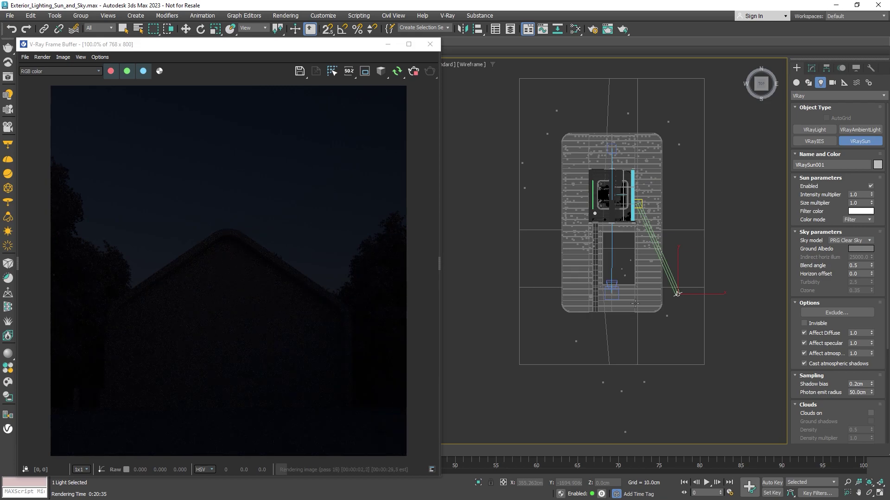
Step: Raise the sun in Front view, then move it from upper right to lower left of the house in Top view
key("f")
key("w")
left_click_drag(664, 210, 661, 185)
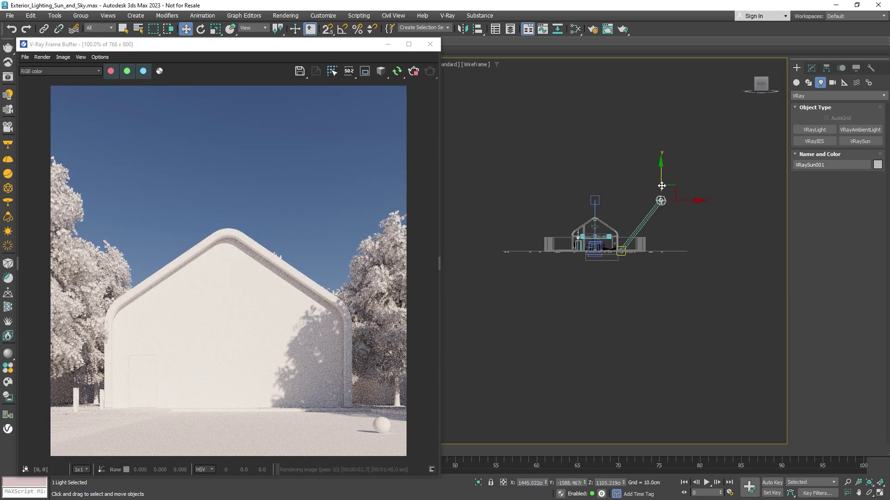
key("t")
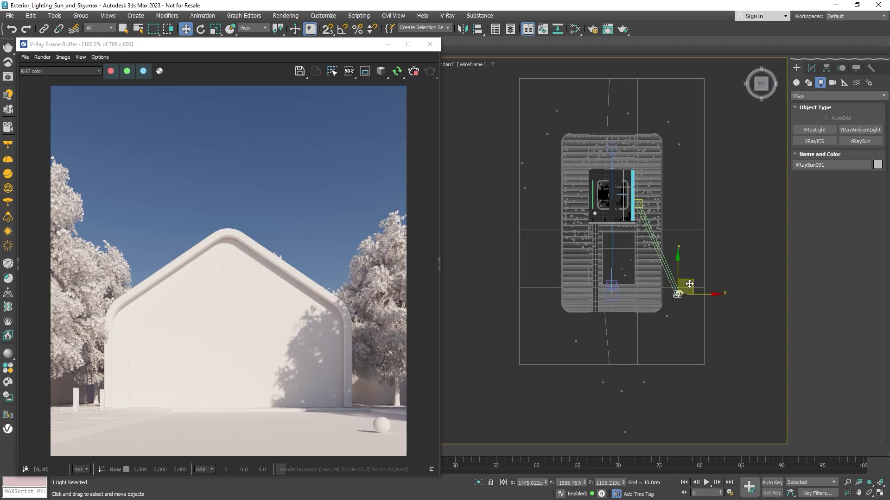
left_click_drag(690, 273, 685, 152)
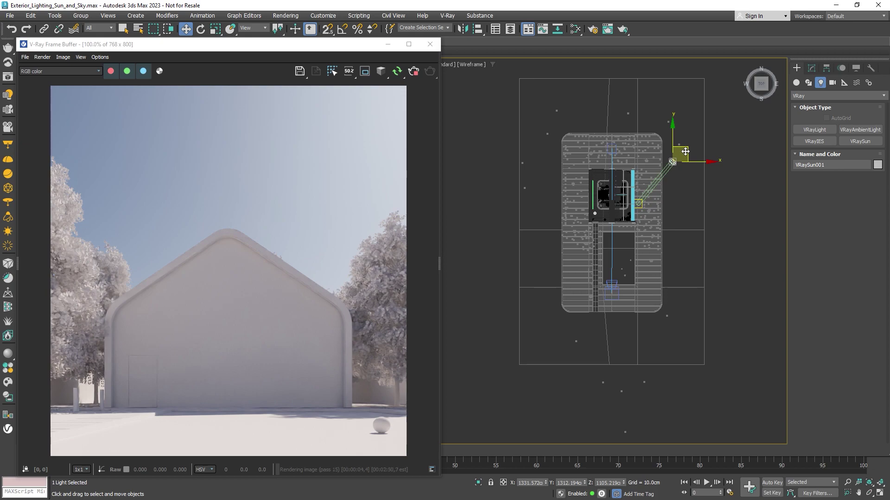
left_click_drag(686, 152, 544, 293)
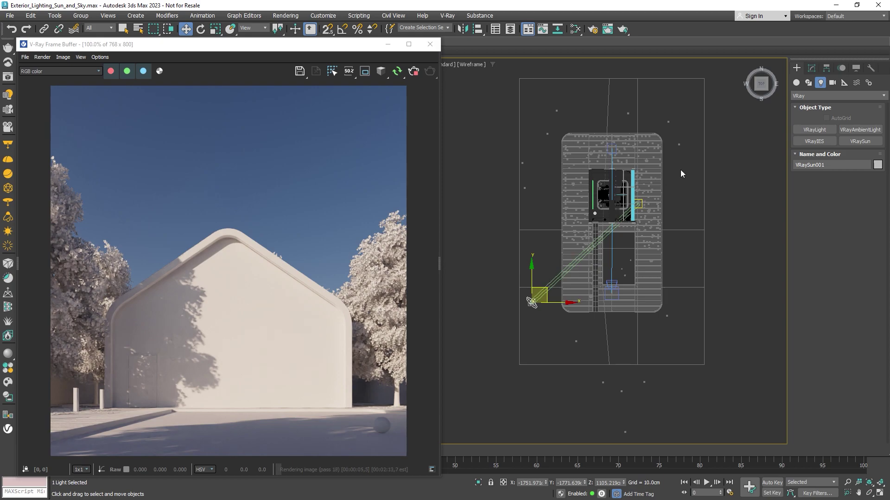
Step: Give VRaySun001 a size multiplier of 5.0 and turn on clouds at density 0.65
left_click(811, 68)
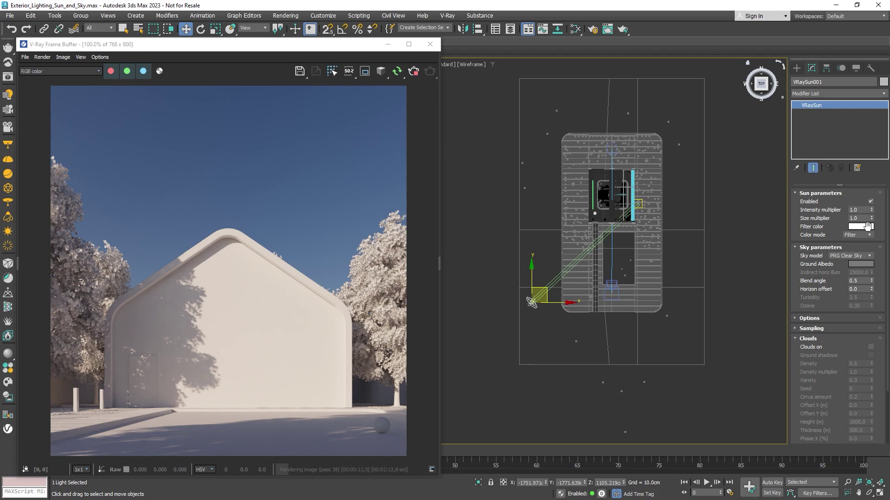
type("5")
key("Return")
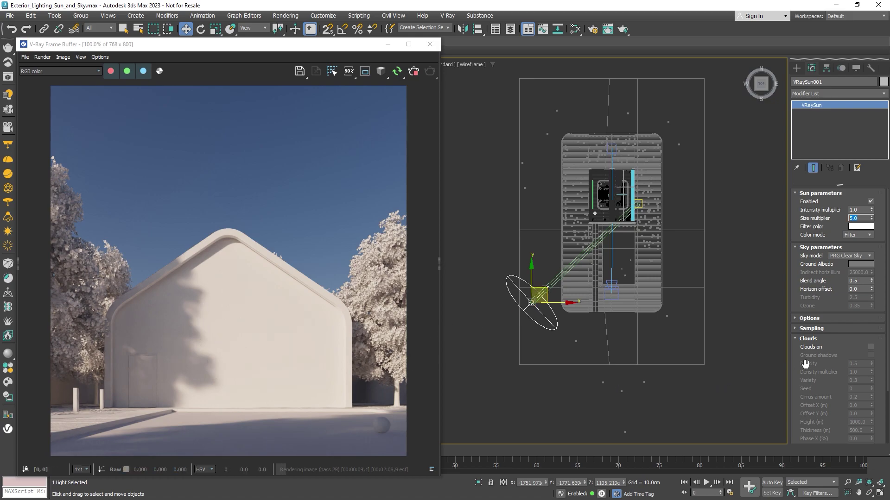
left_click(871, 347)
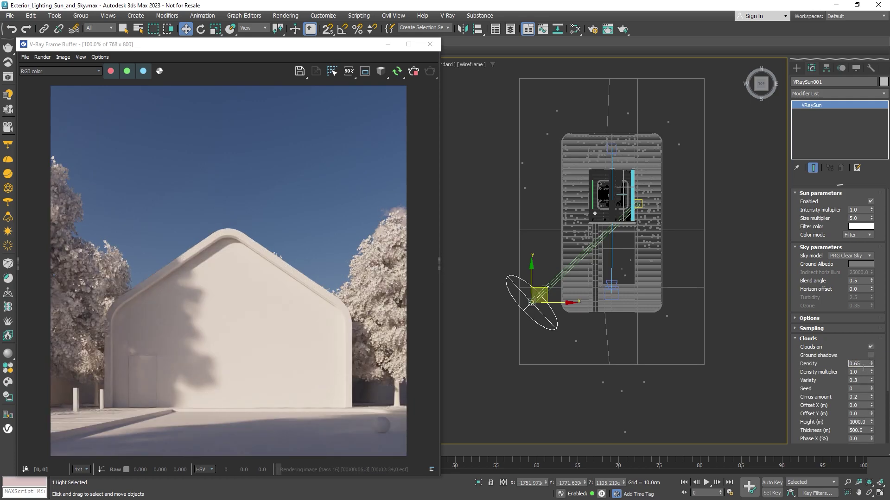
key("Return")
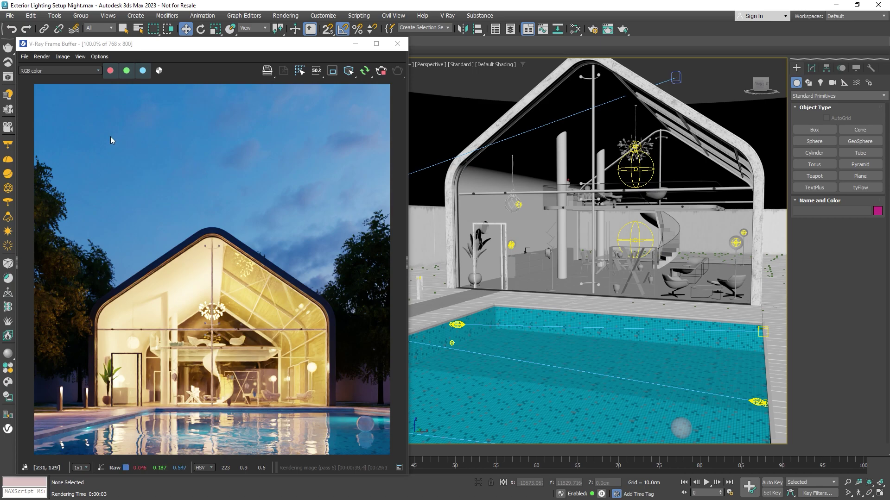
Step: In the V-Ray Light Lister, inspect Dome_Light, General_Light, Interior_Light004 and Garden_Lights
left_click(12, 97)
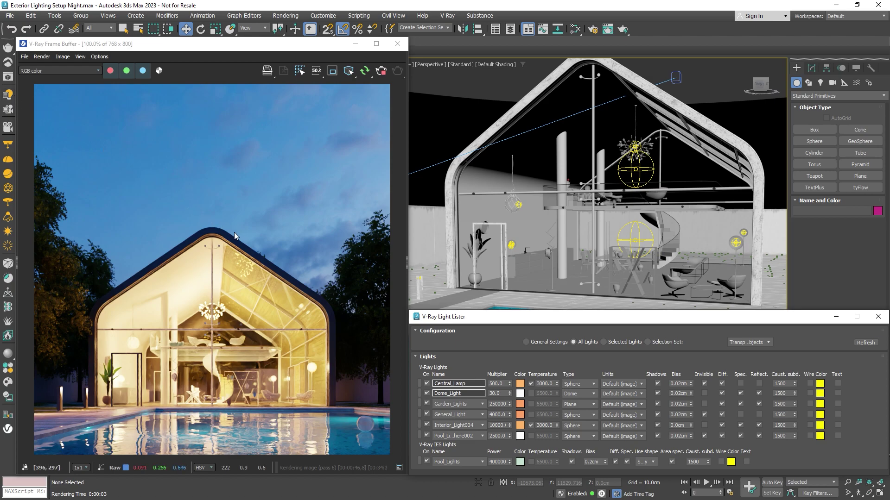
left_click(419, 394)
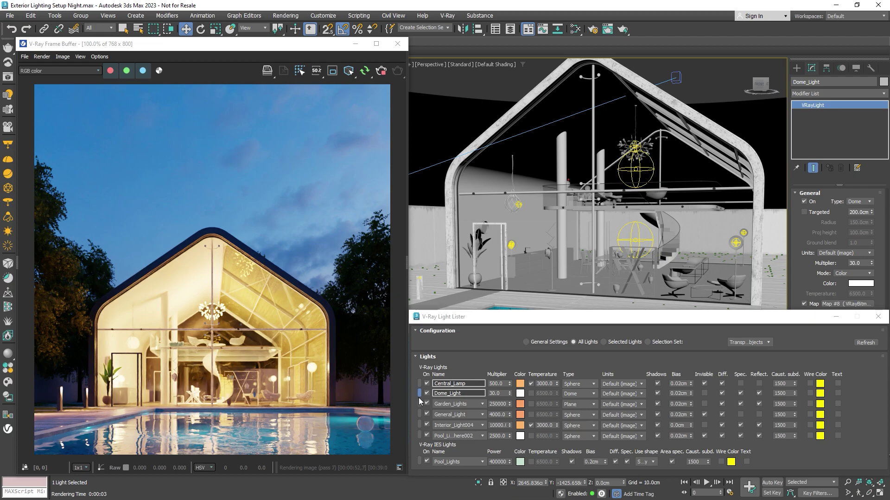
left_click(420, 415)
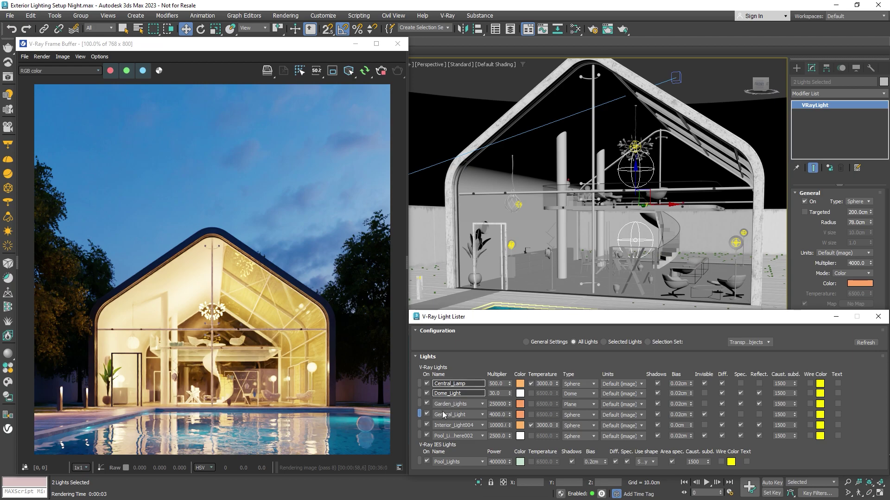
left_click(420, 425)
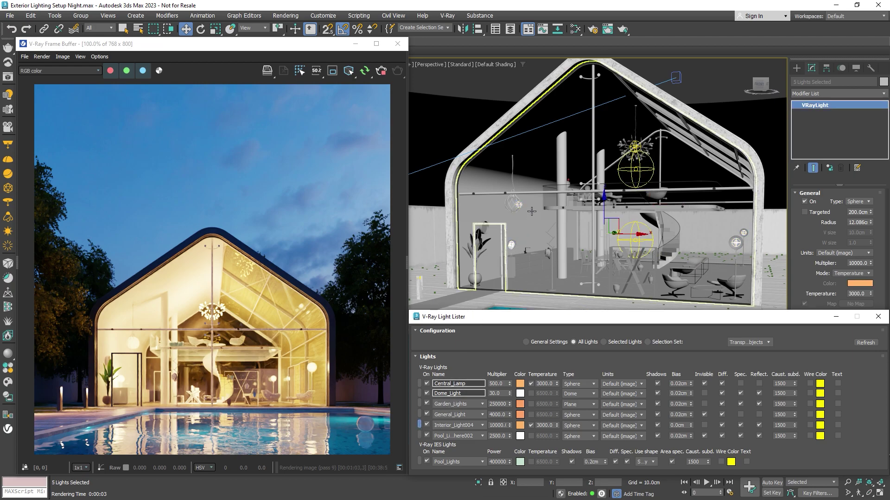
left_click(419, 404)
Step: Select Pool_Lights, frame them in the viewport, and close the Light Lister
scroll(488, 267, "up", 4)
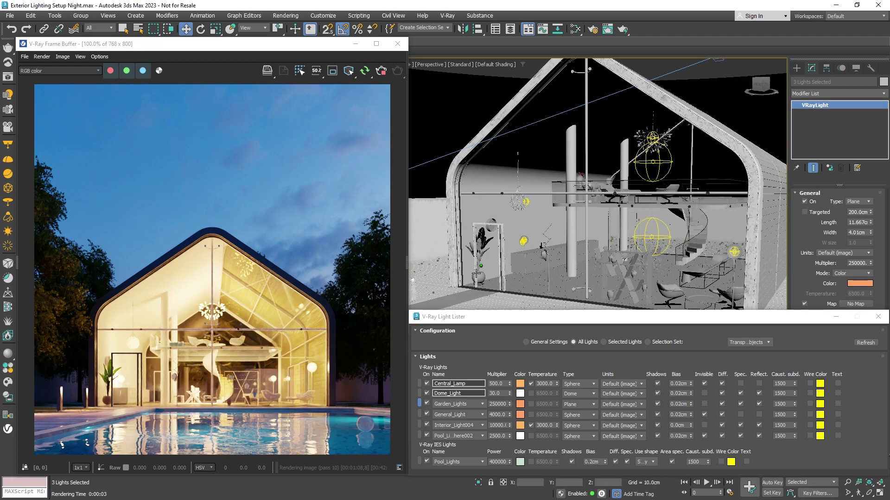
scroll(491, 265, "up", 8)
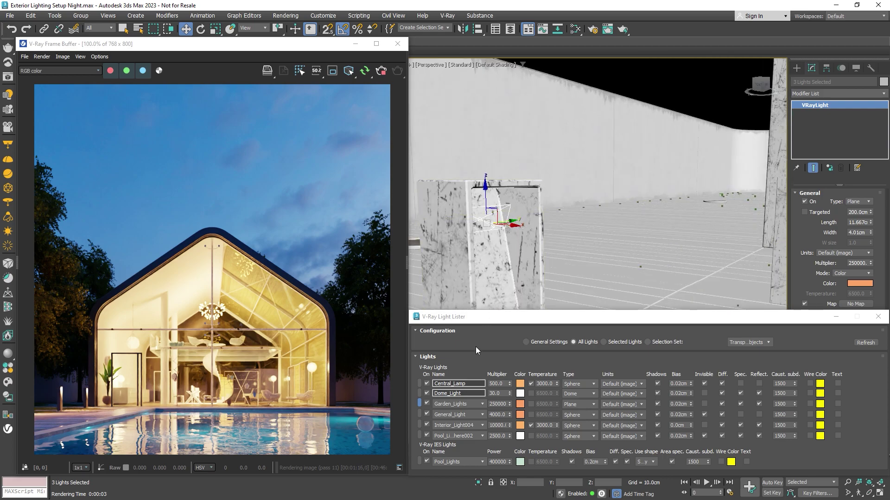
left_click(420, 461)
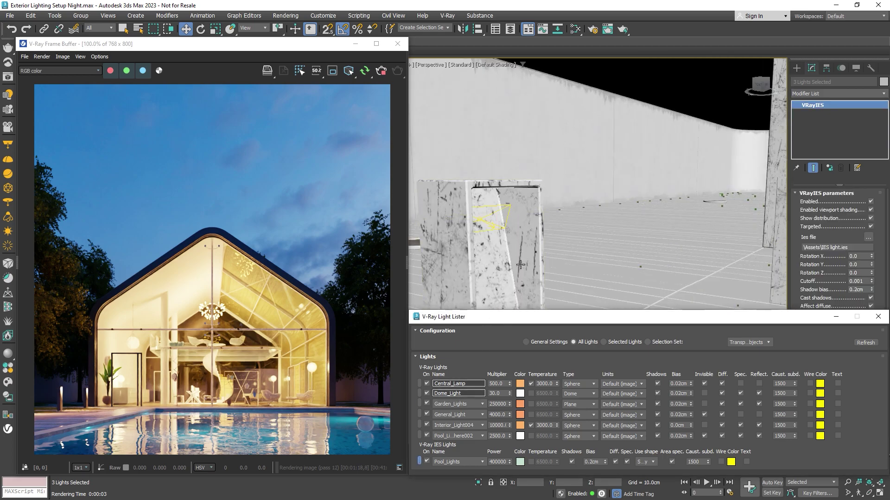
key("z")
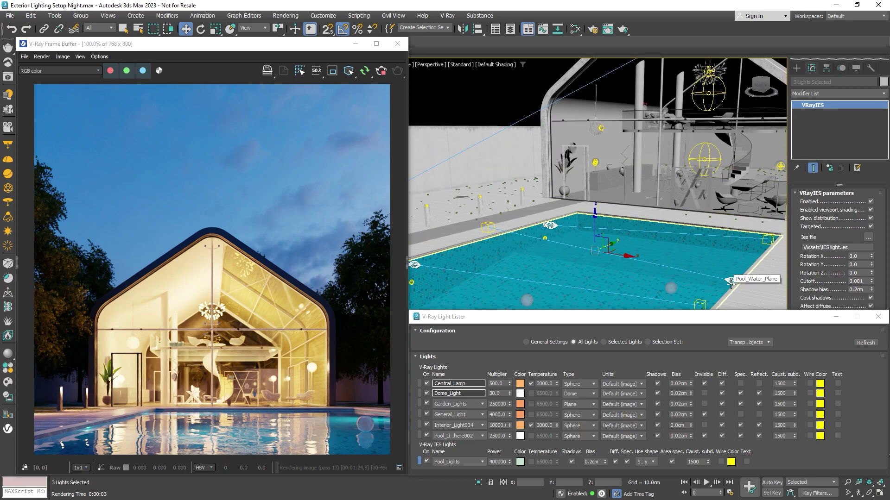
left_click(879, 318)
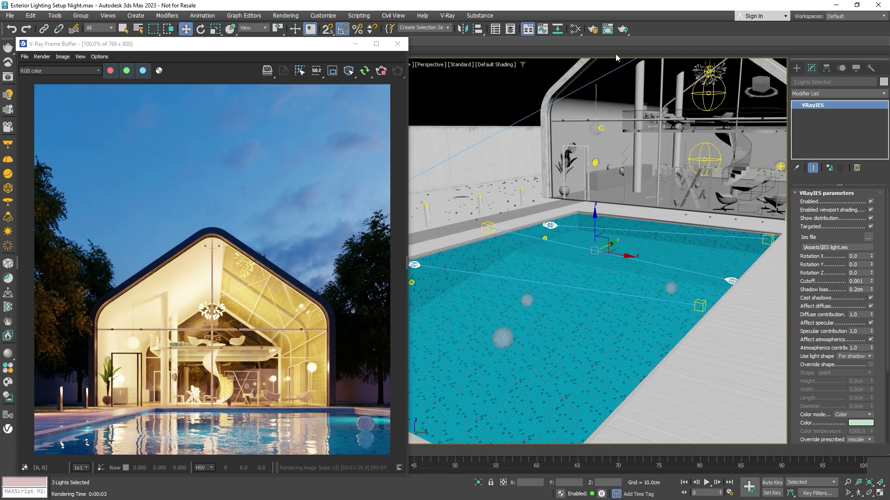
Step: Add a VRayLightMix element under Render Setup's Render Elements and start a new render
left_click(592, 30)
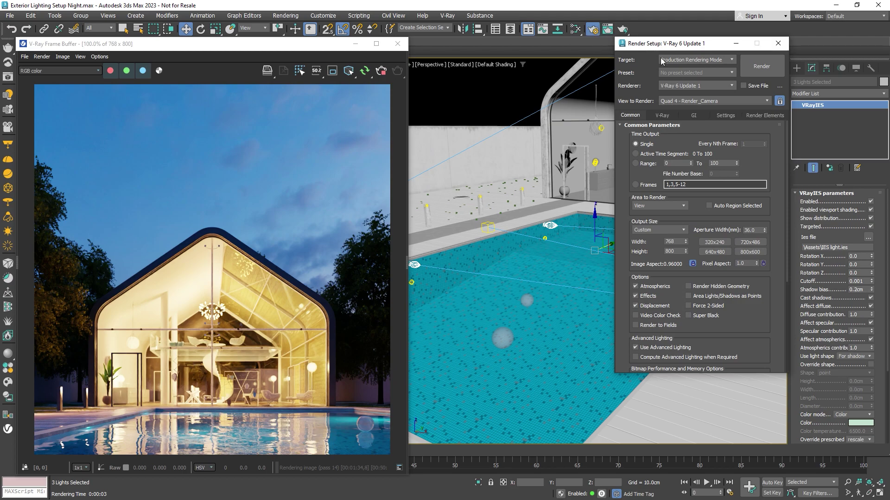
left_click(758, 116)
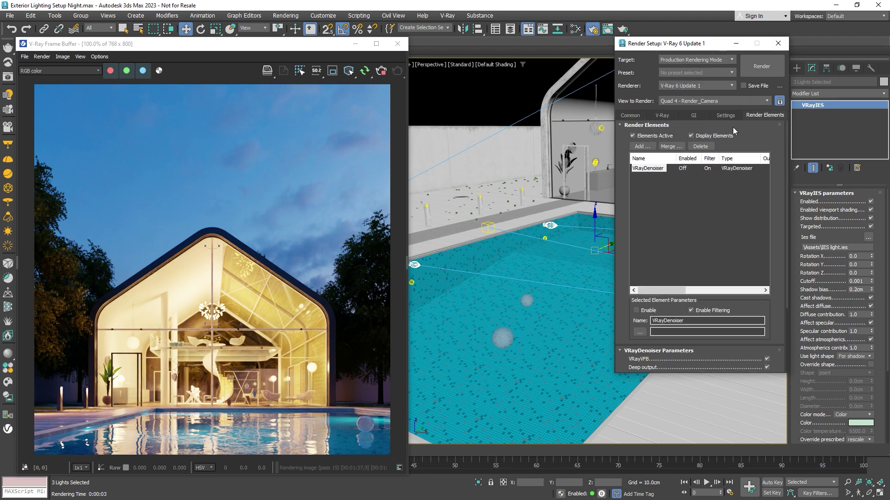
left_click(641, 147)
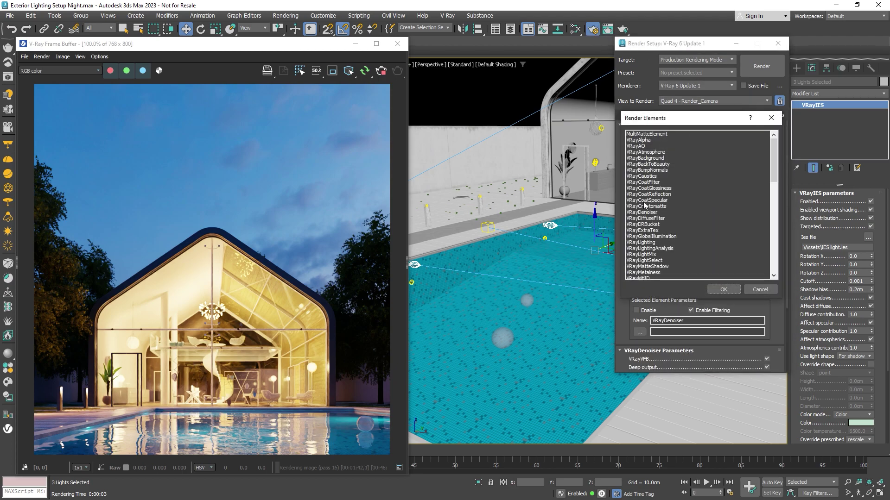
left_click(645, 255)
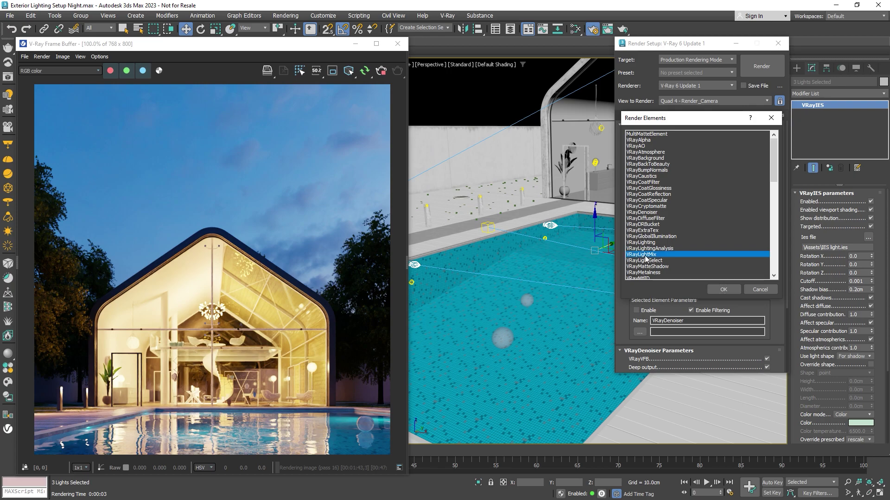
left_click(724, 290)
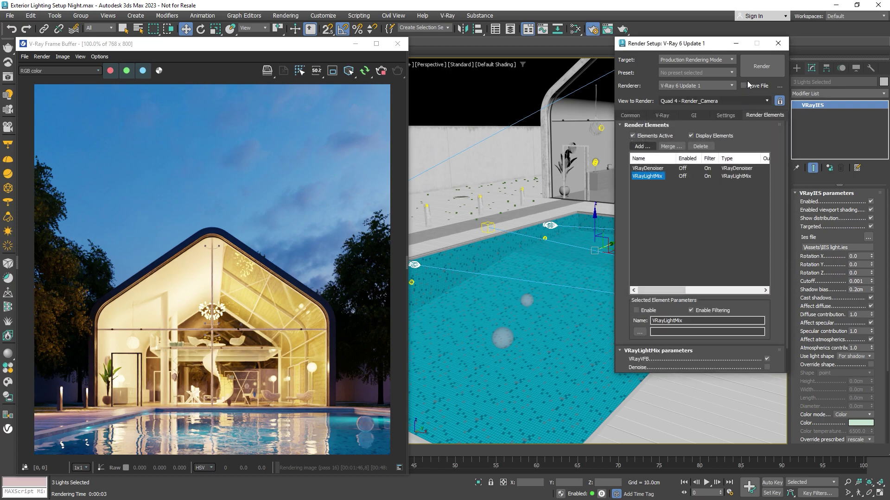
left_click(762, 67)
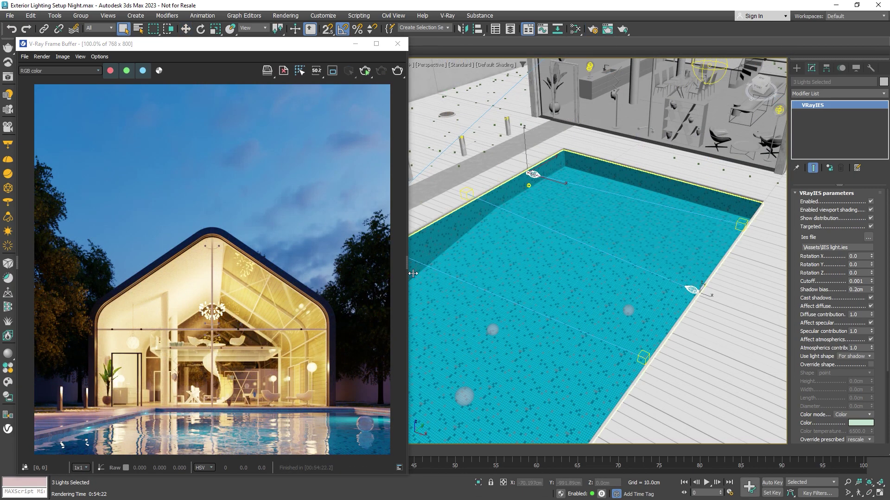
Step: Switch the frame buffer source to LightMix and preview General_Light002, Garden_Lights003 and Dome_Light off and on
left_click(413, 274)
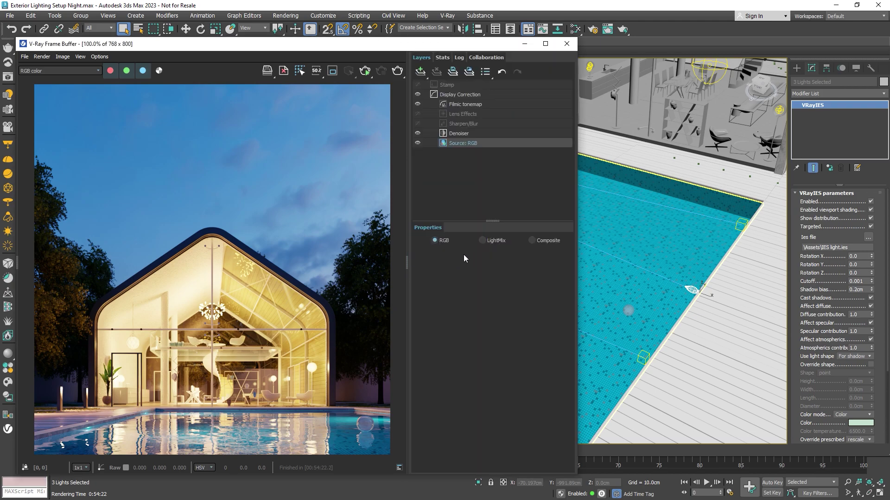
left_click(483, 241)
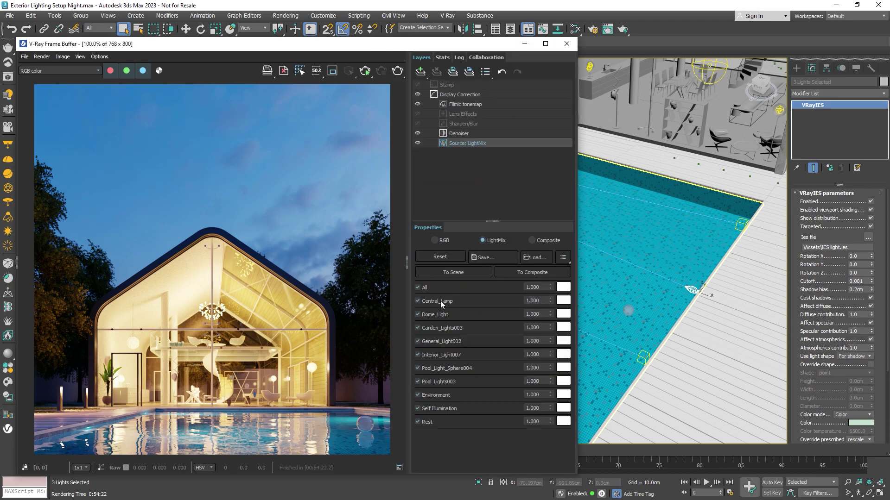
left_click(417, 342)
left_click(417, 342)
left_click(418, 328)
left_click(417, 328)
left_click(417, 315)
left_click(417, 315)
Step: Set the Dome_Light and Pool_Lights003 LightMix intensities to 2.000
left_click(547, 317)
type("2")
key("Return")
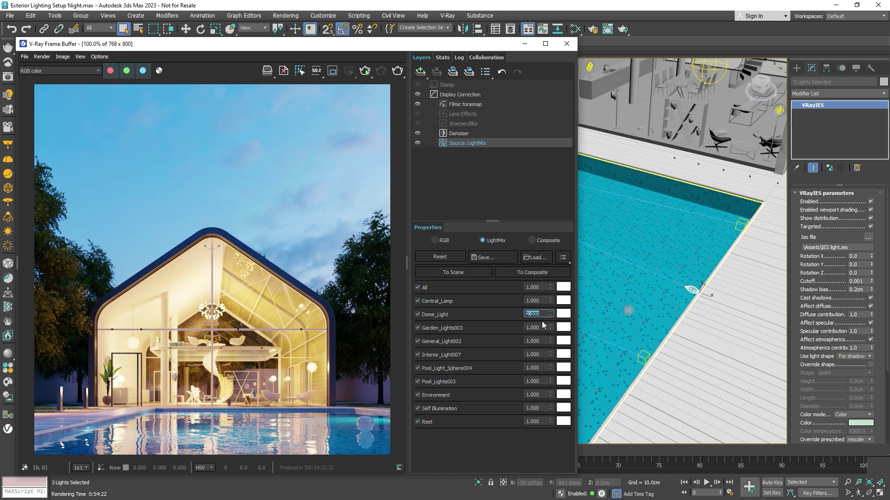
left_click(547, 384)
type("2")
key("Return")
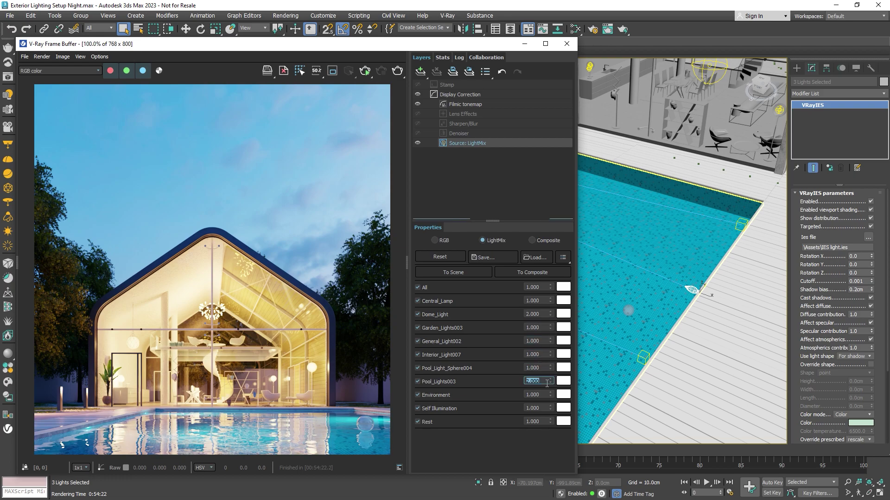